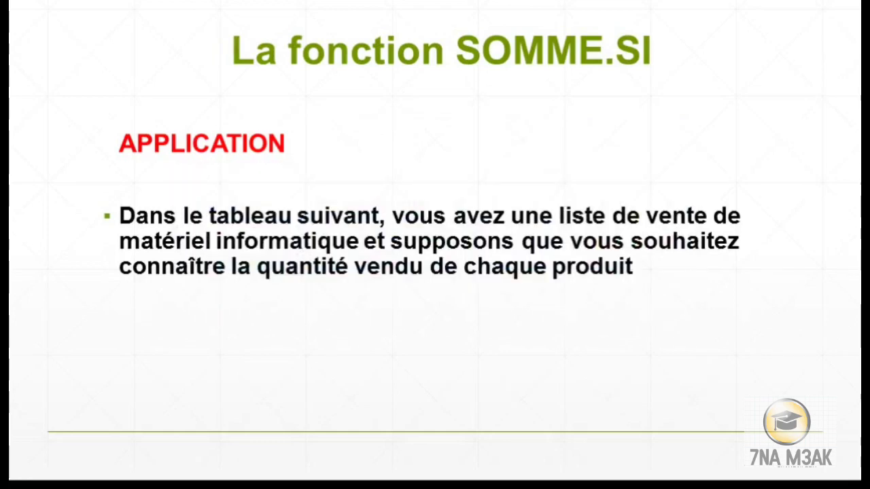
Step: Leave the PowerPoint slideshow and switch toward the Excel window
{"action": "key", "text": "alt+Tab"}
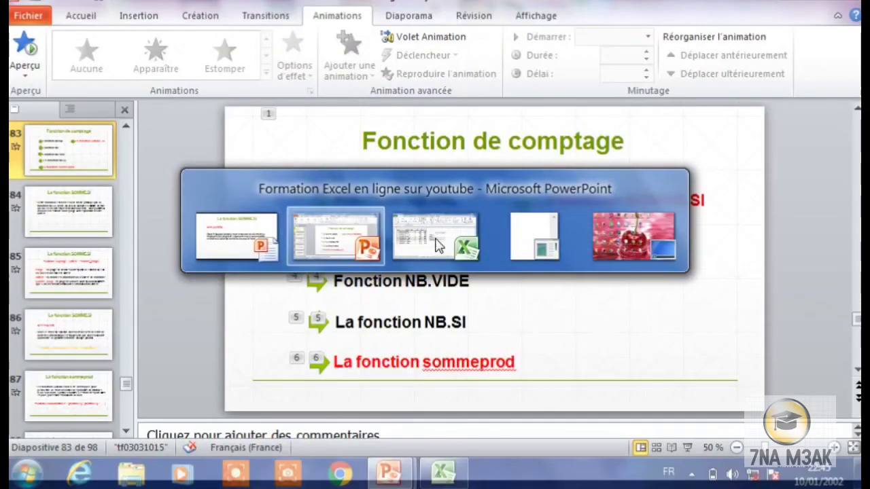
Step: Bring the Excel workbook forward, zoom the sheet to 120 % and select J5
{"action": "left_click", "coordinate": [438, 245]}
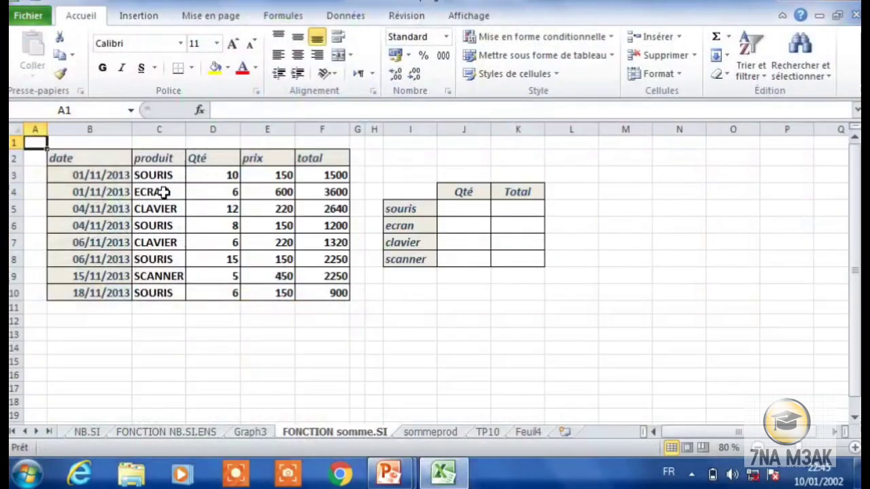
{"action": "left_click", "coordinate": [855, 449]}
{"action": "left_click", "coordinate": [855, 449]}
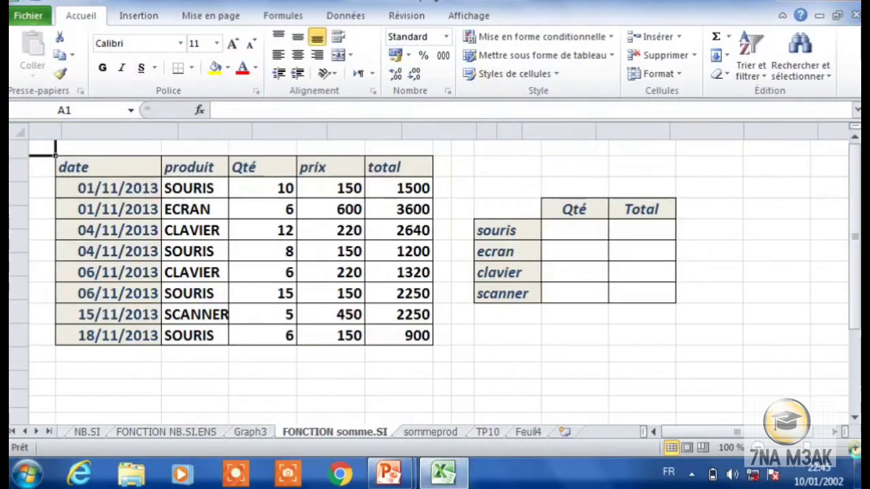
{"action": "left_click", "coordinate": [855, 448]}
{"action": "left_click", "coordinate": [855, 449]}
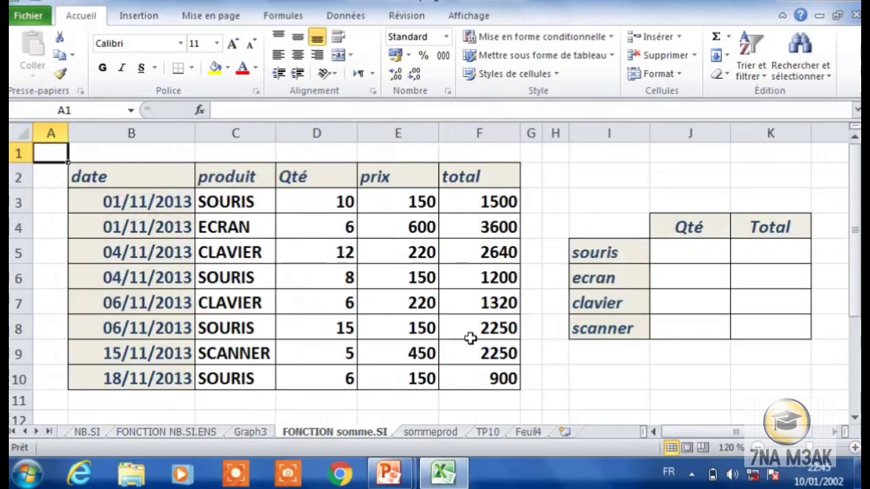
{"action": "left_click", "coordinate": [684, 257]}
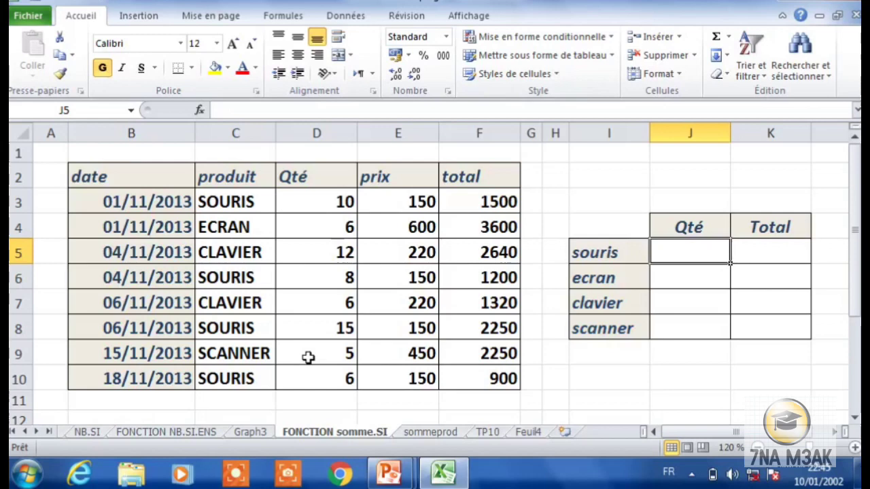
Step: Enter =SOMME.SI(C3:C10;I5;D3:D10) in J5 to total souris quantities, giving 39
{"action": "type", "text": "+"}
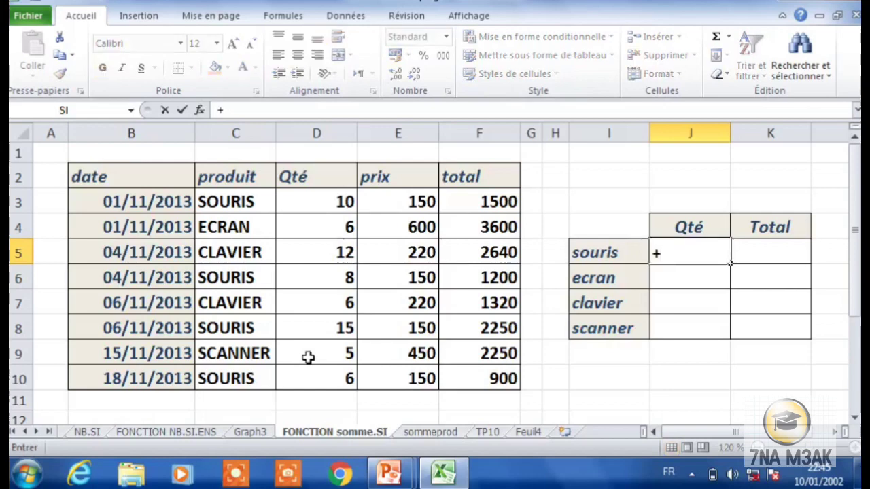
{"action": "key", "text": "BackSpace"}
{"action": "type", "text": "="}
{"action": "type", "text": "so"}
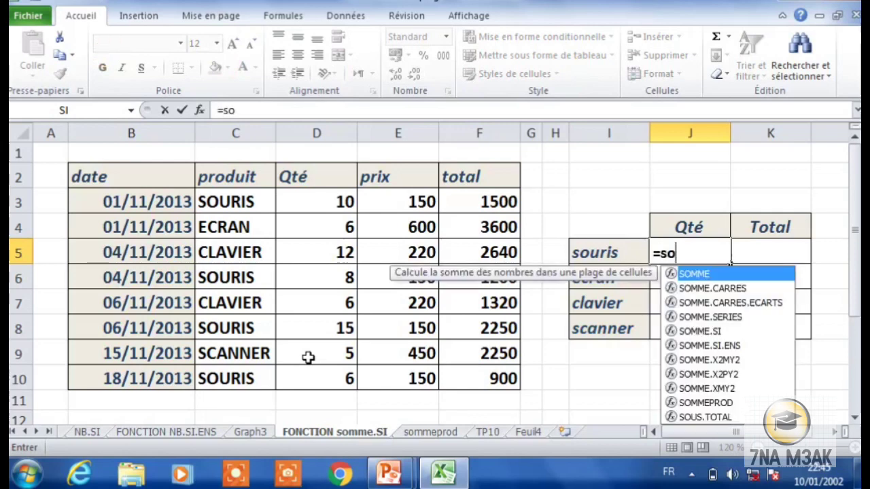
{"action": "type", "text": "m"}
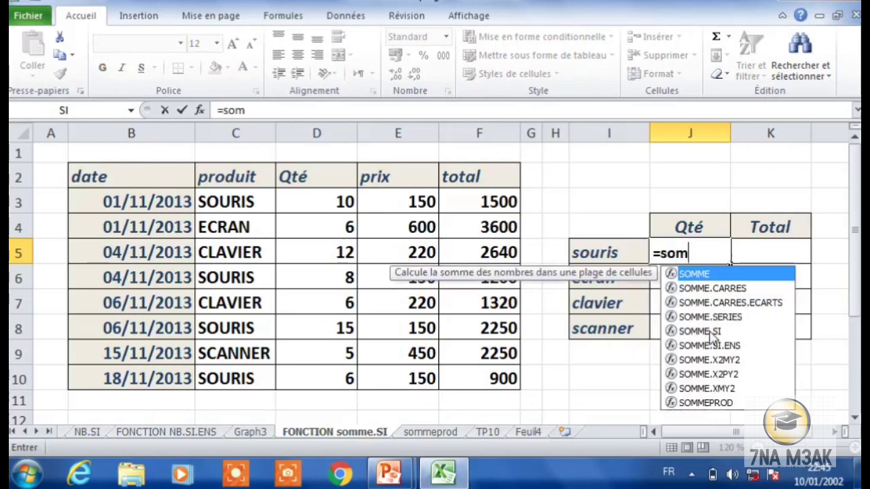
{"action": "double_click", "coordinate": [710, 333]}
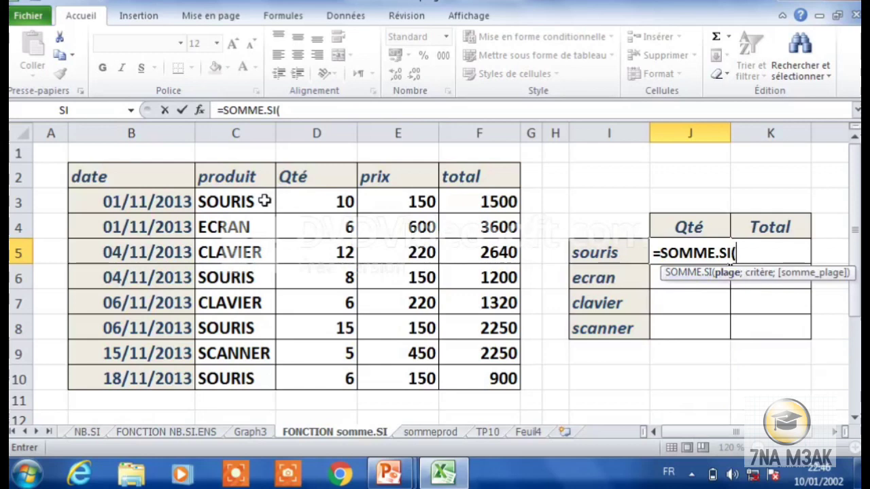
{"action": "left_click_drag", "start_coordinate": [264, 201], "coordinate": [232, 374]}
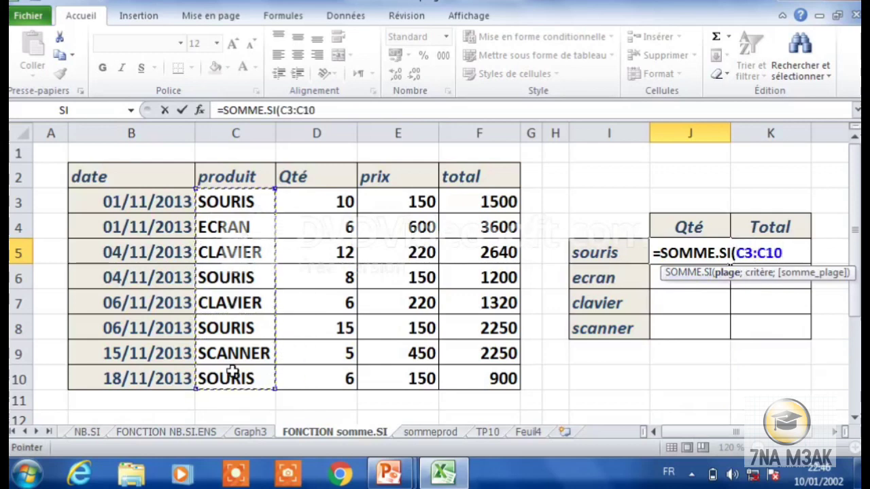
{"action": "type", "text": ";"}
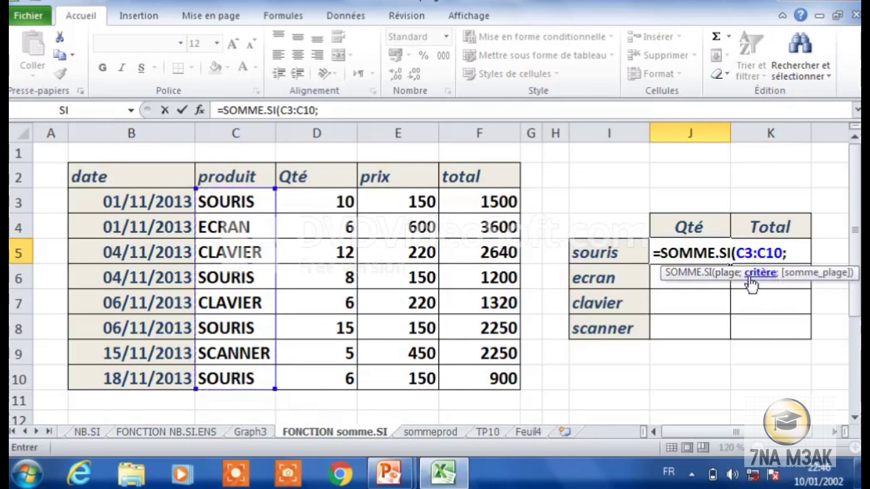
{"action": "left_click", "coordinate": [627, 255]}
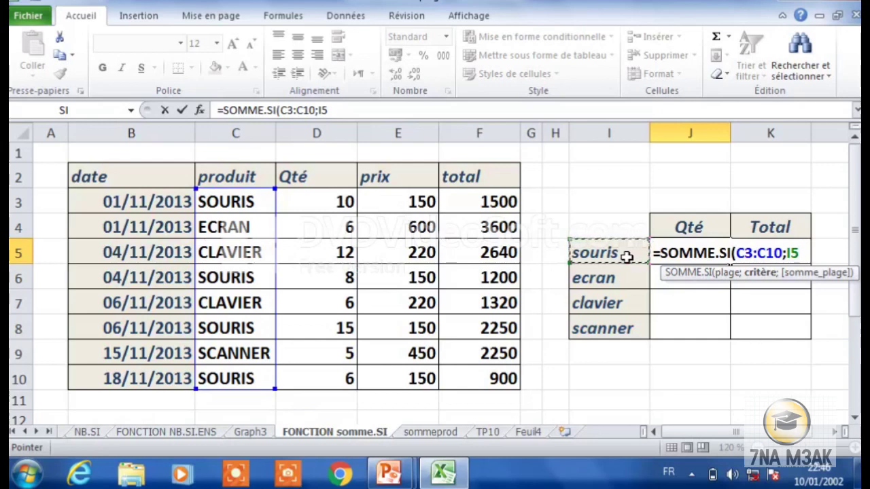
{"action": "type", "text": ";"}
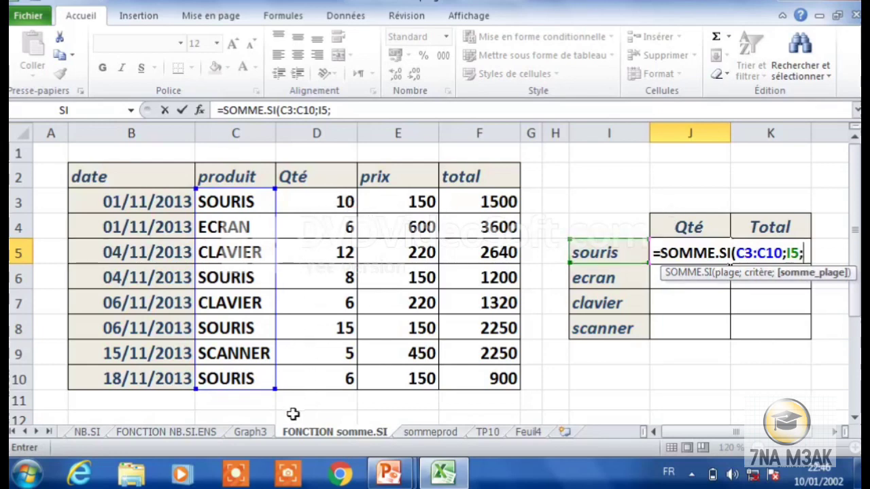
{"action": "left_click", "coordinate": [340, 198]}
{"action": "left_click_drag", "start_coordinate": [340, 199], "coordinate": [316, 381]}
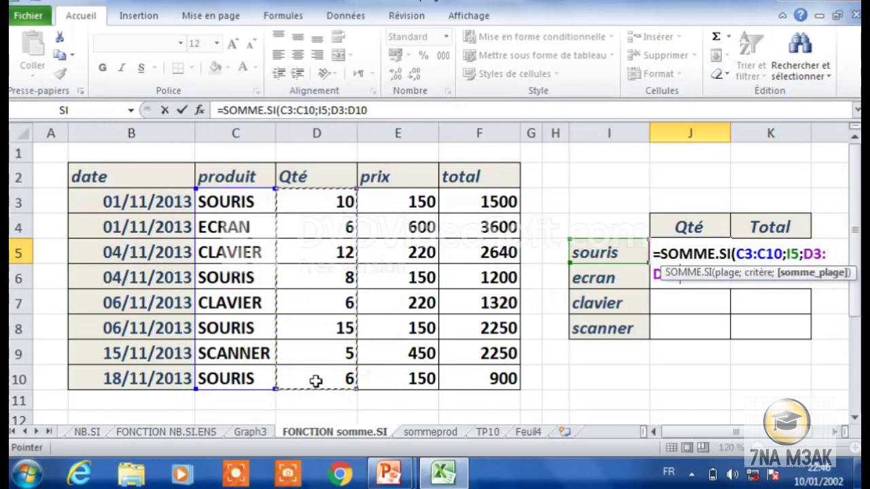
{"action": "type", "text": ")"}
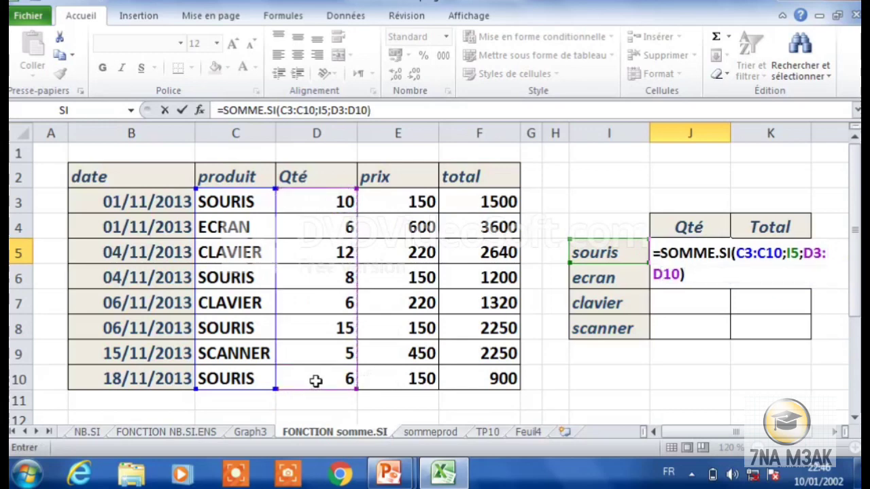
{"action": "key", "text": "Return"}
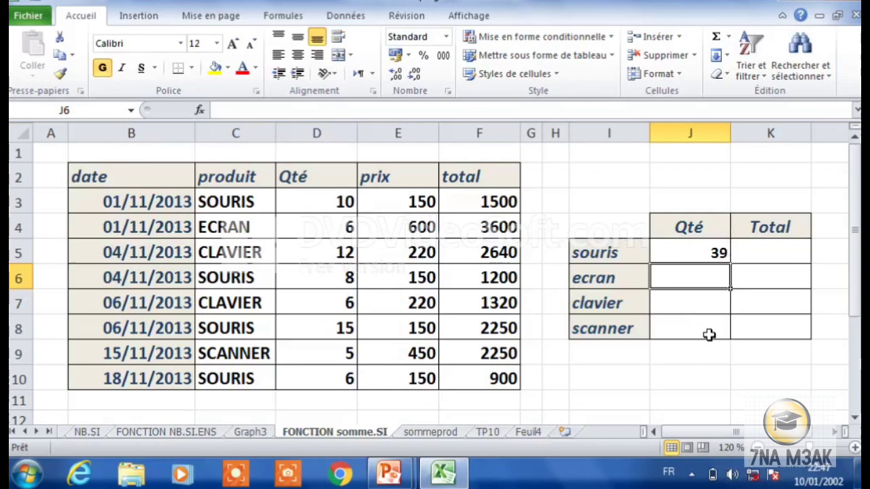
Step: Fill J5's formula down to J8, then inspect the shifted scanner formula =SOMME.SI(C6:C13;I8;D6:D13)
{"action": "left_click", "coordinate": [721, 250]}
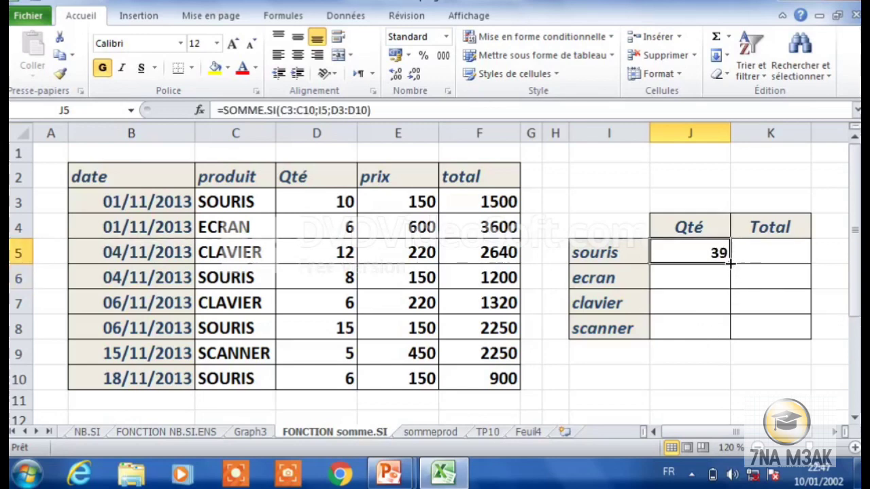
{"action": "left_click_drag", "start_coordinate": [730, 263], "coordinate": [716, 333]}
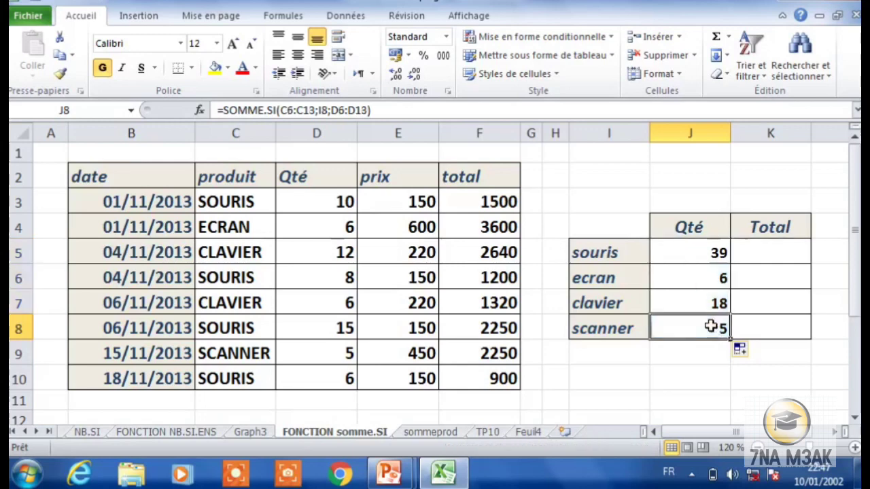
{"action": "double_click", "coordinate": [713, 327]}
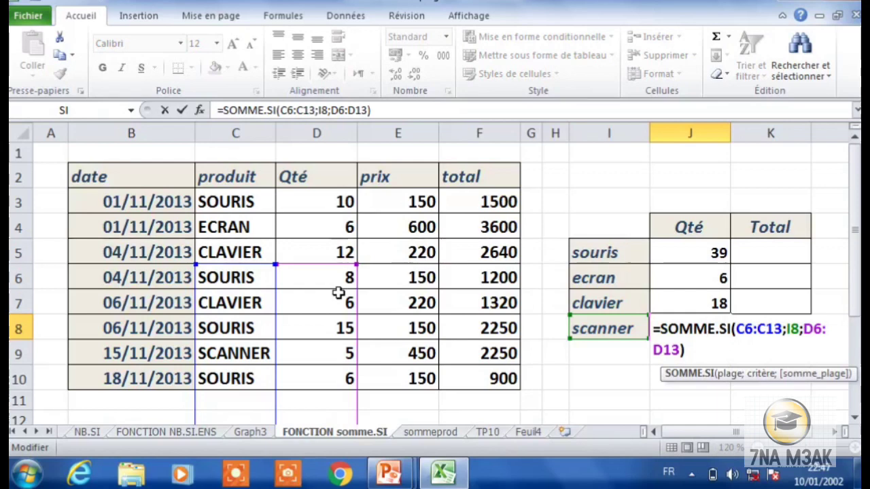
Step: Rewrite J5 as =SOMME.SI($C$3:$C$10;I5;$D$3:$D$10) with absolute ranges
{"action": "double_click", "coordinate": [711, 247]}
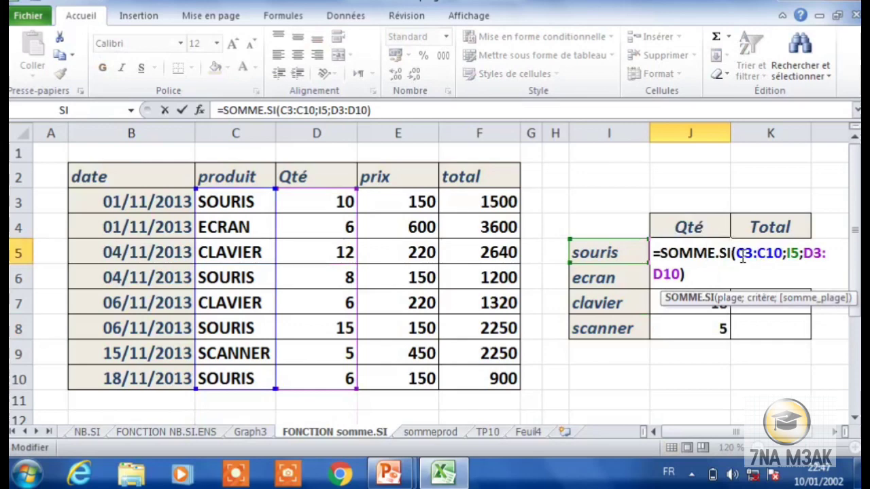
{"action": "left_click", "coordinate": [746, 255]}
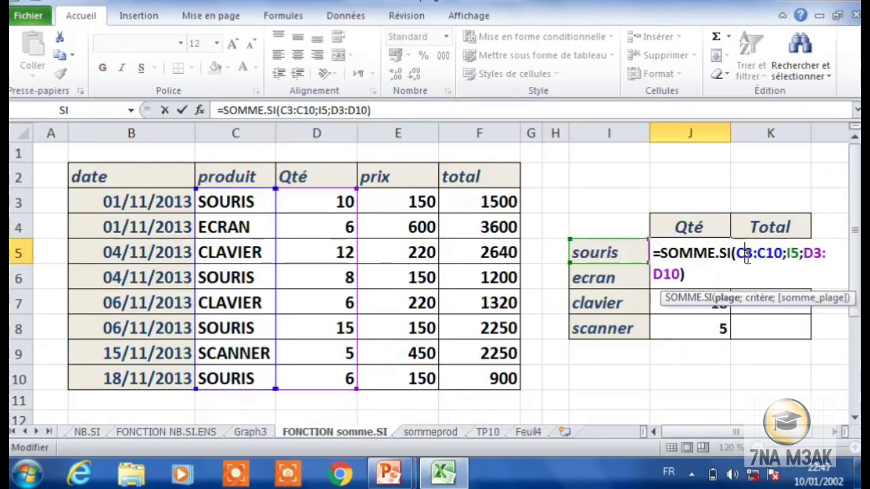
{"action": "key", "text": "F4"}
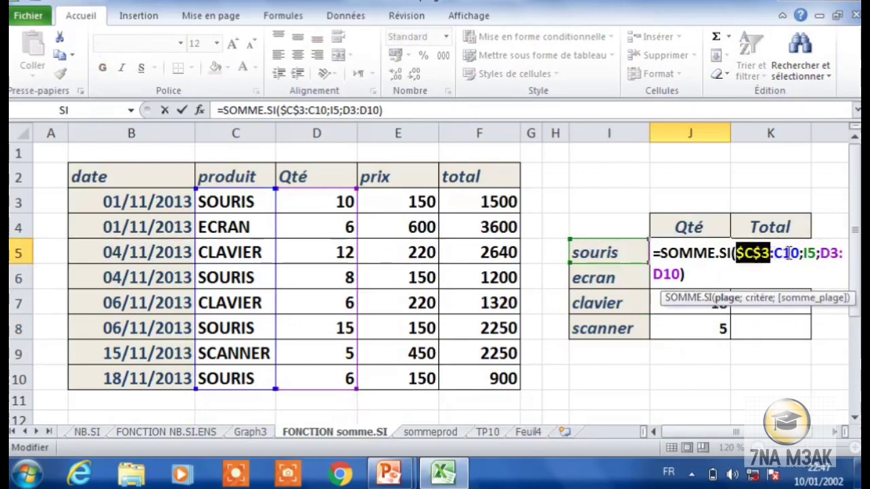
{"action": "left_click", "coordinate": [789, 253]}
{"action": "key", "text": "F4"}
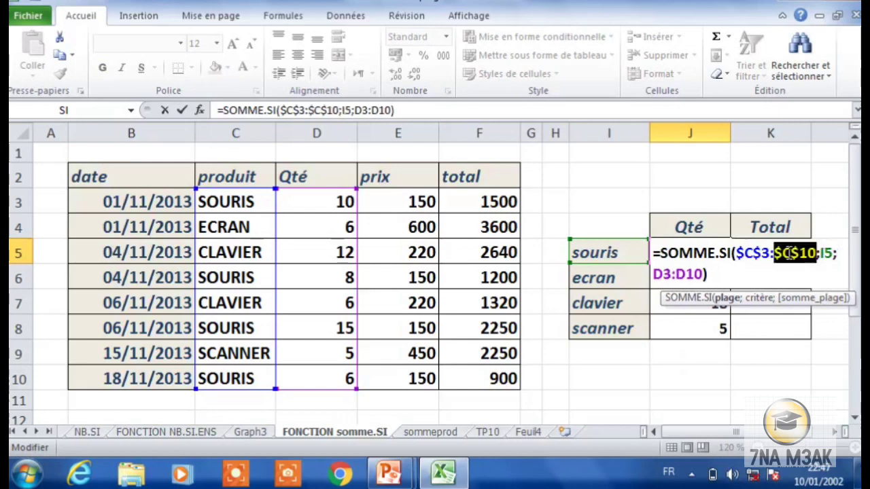
{"action": "left_click", "coordinate": [686, 276]}
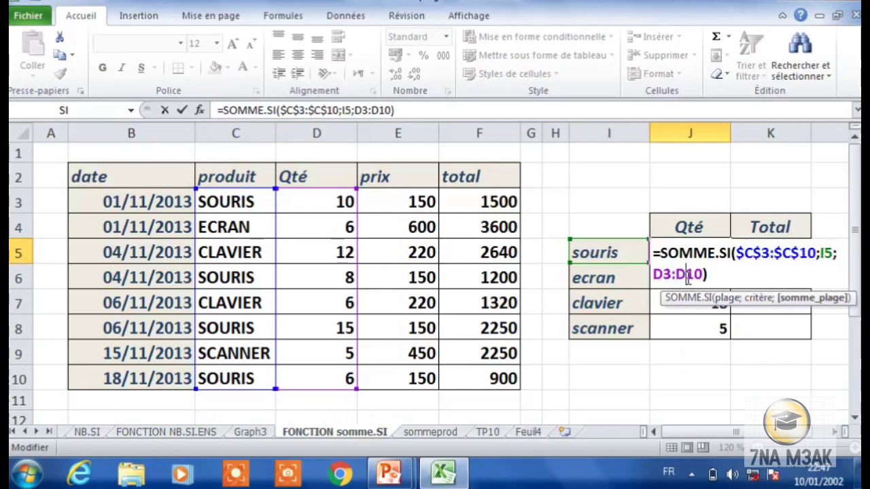
{"action": "key", "text": "F4"}
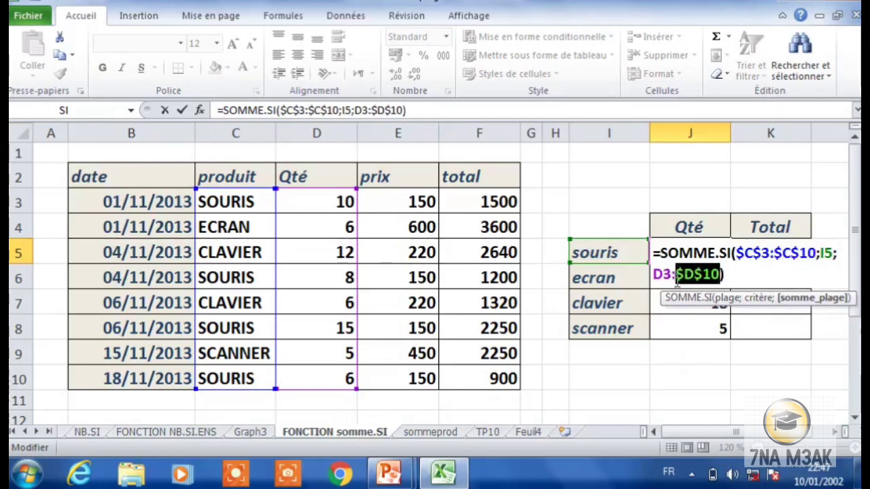
{"action": "left_click", "coordinate": [663, 274]}
{"action": "key", "text": "F4"}
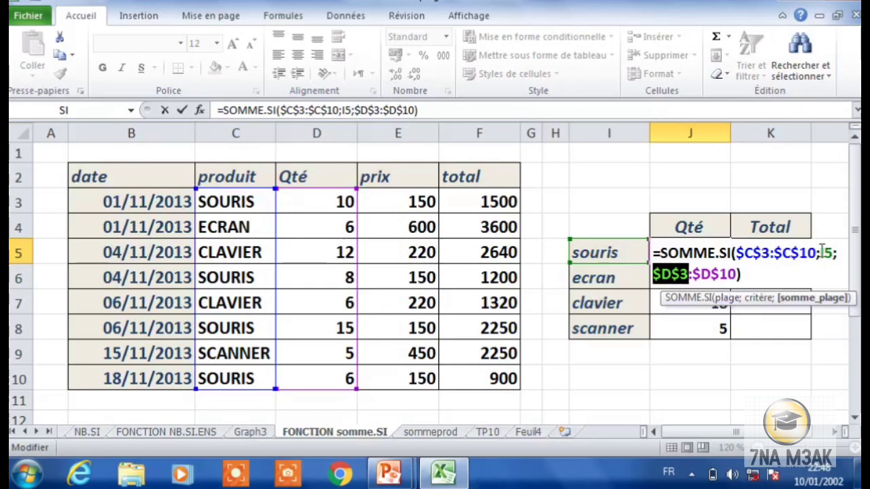
{"action": "key", "text": "Return"}
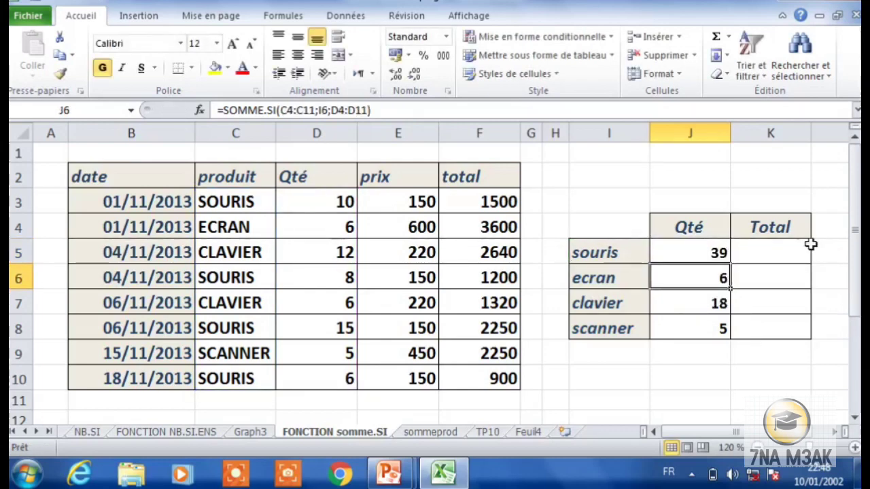
Step: Fill the absolute-range J5 formula down to J8, giving 39, 6, 18 and 5
{"action": "left_click", "coordinate": [718, 253]}
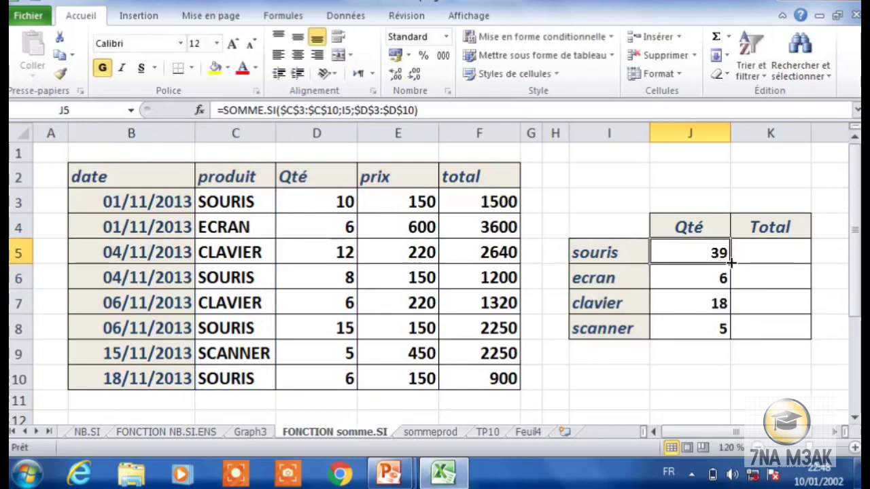
{"action": "left_click_drag", "start_coordinate": [731, 262], "coordinate": [719, 329]}
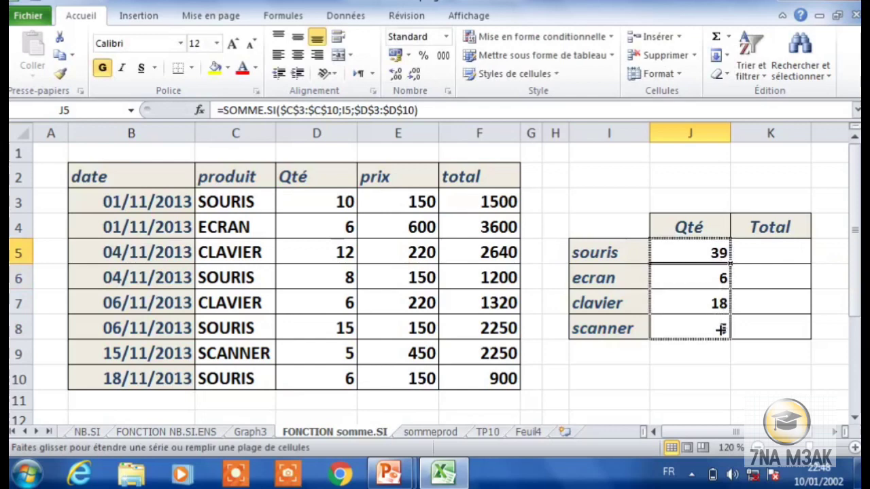
{"action": "left_click", "coordinate": [783, 298]}
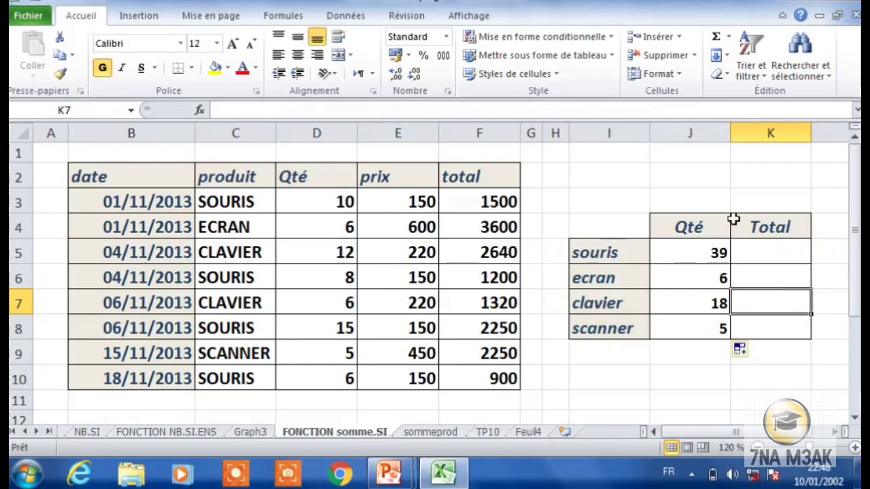
{"action": "left_click", "coordinate": [763, 253]}
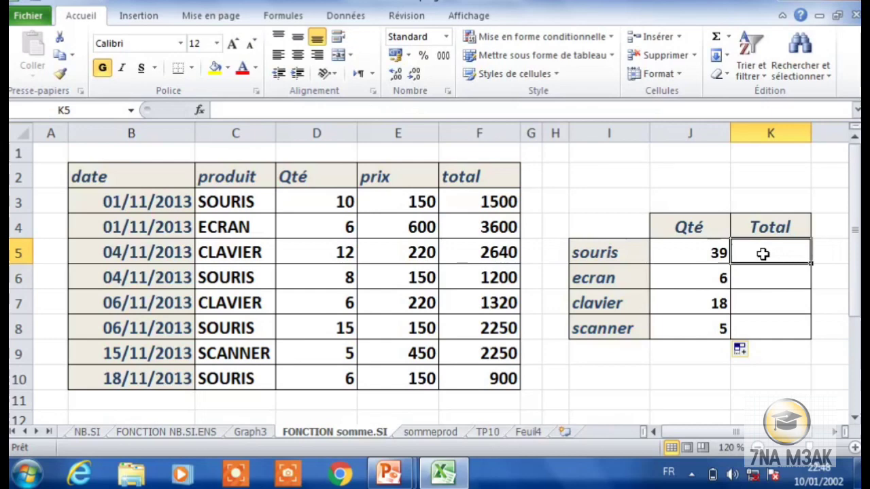
Step: Enter =SOMME.SI(C3:C10;I5;F3:F10) in K5 for a souris sales total of 5850
{"action": "type", "text": "="}
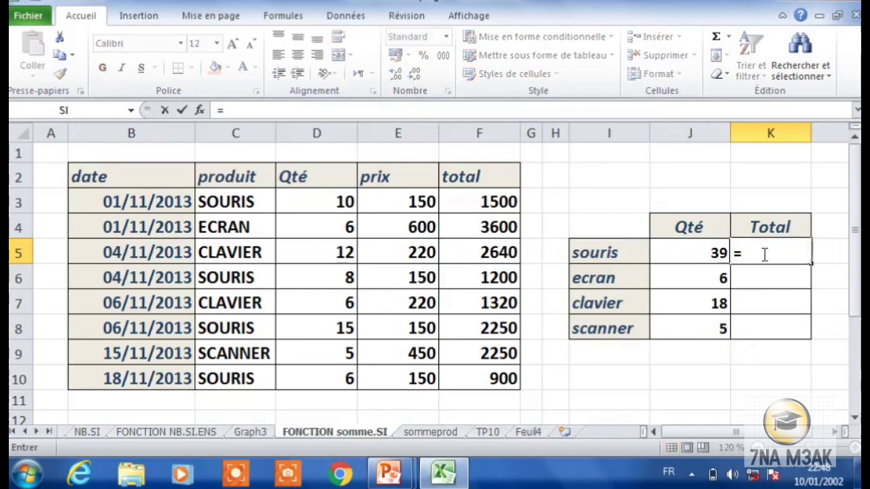
{"action": "type", "text": "som"}
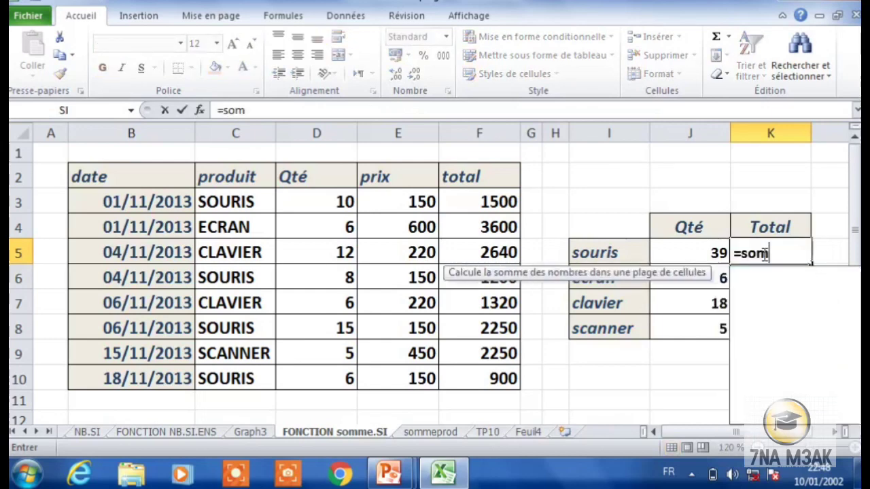
{"action": "double_click", "coordinate": [768, 277]}
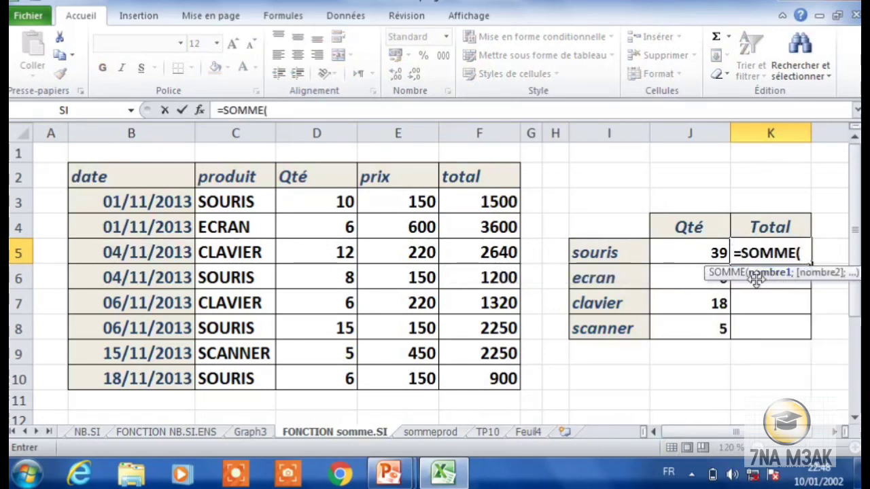
{"action": "key", "text": "BackSpace"}
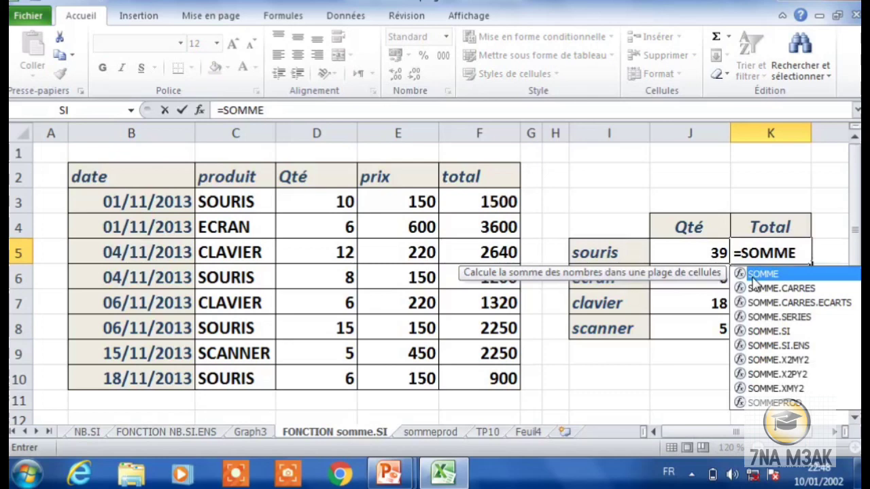
{"action": "key", "text": "BackSpace"}
{"action": "double_click", "coordinate": [787, 331]}
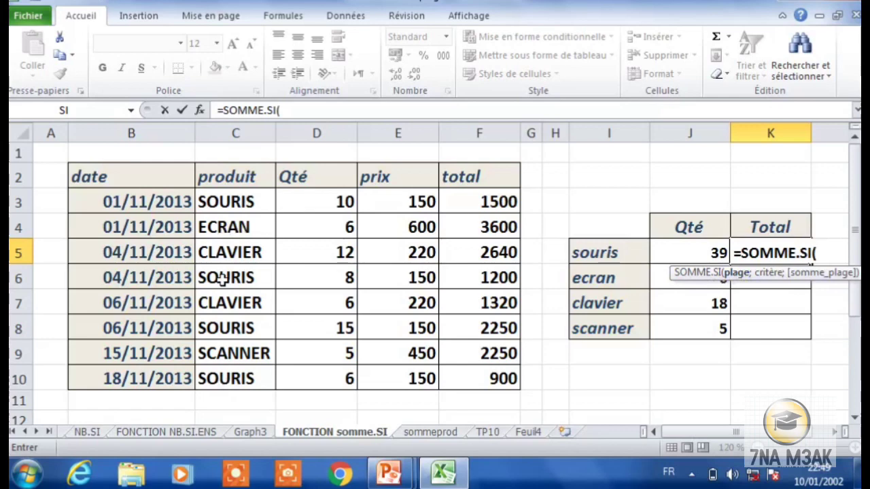
{"action": "left_click", "coordinate": [246, 202]}
{"action": "left_click_drag", "start_coordinate": [246, 202], "coordinate": [227, 379]}
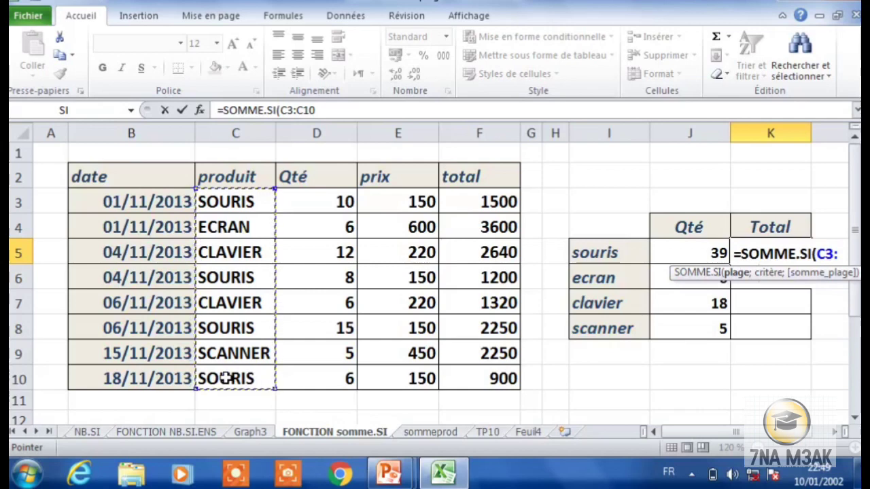
{"action": "type", "text": ";"}
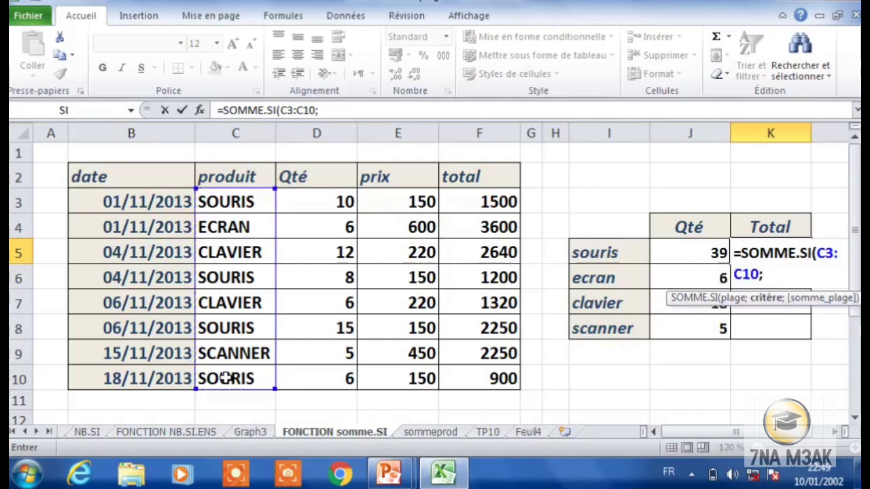
{"action": "left_click", "coordinate": [585, 252]}
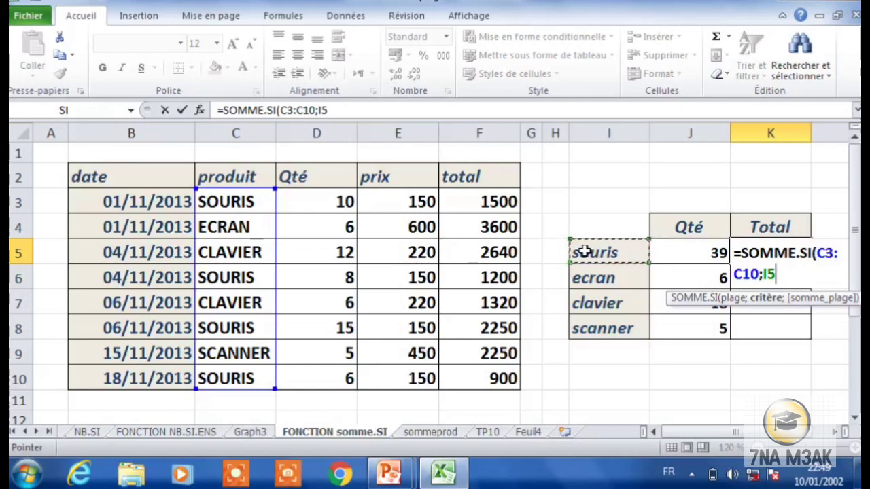
{"action": "type", "text": ";"}
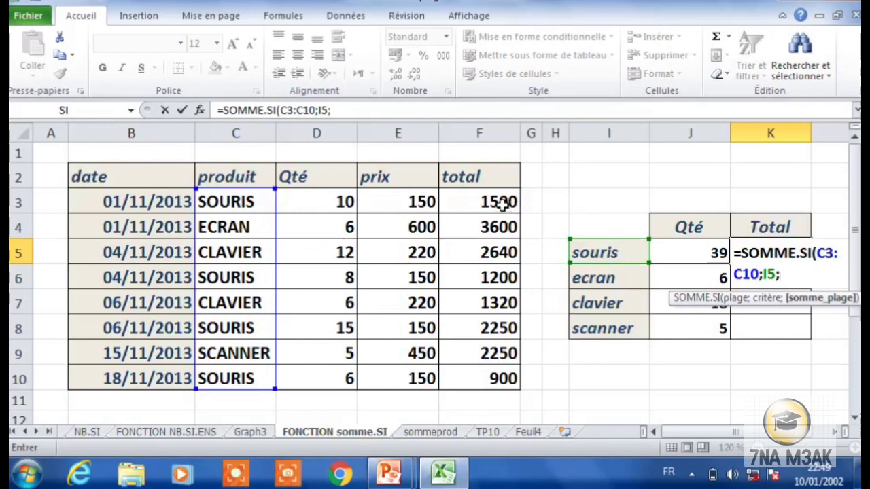
{"action": "left_click_drag", "start_coordinate": [501, 202], "coordinate": [480, 377]}
{"action": "type", "text": ")"}
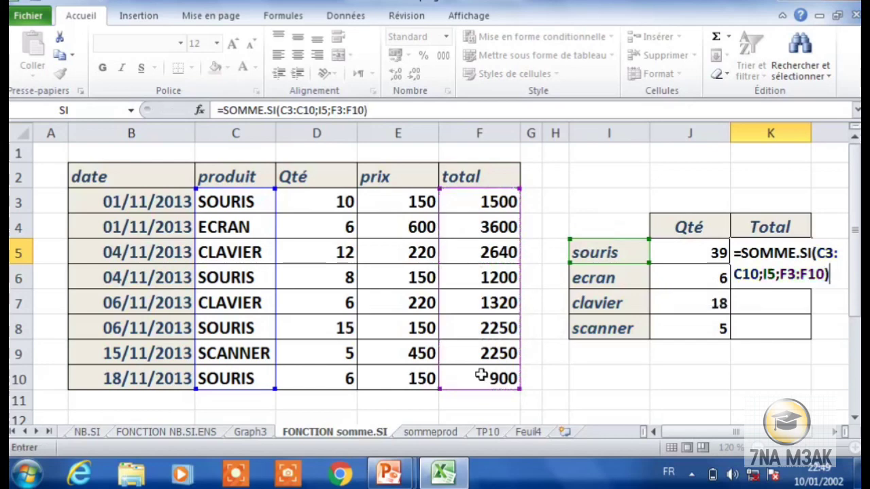
{"action": "key", "text": "Return"}
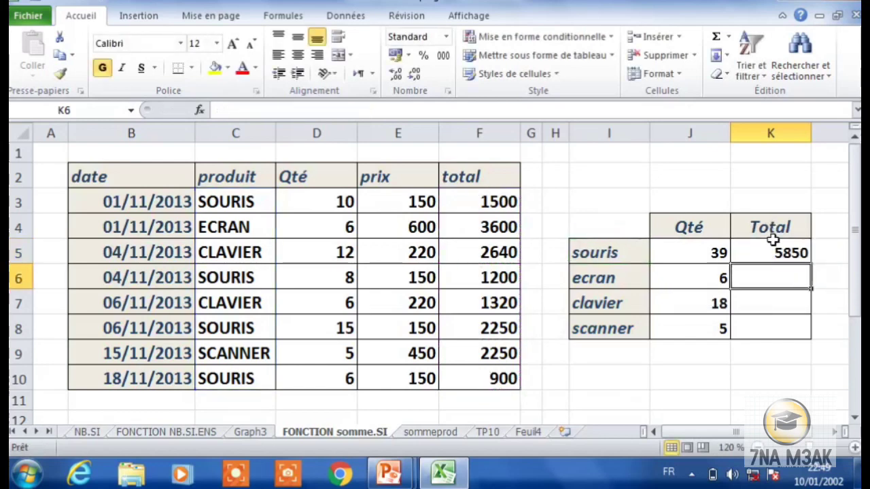
Step: Make K5's ranges $C$3:$C$10 and $F$3:$F$10, then fill to K8 (3600, 3960, 2250)
{"action": "double_click", "coordinate": [771, 250]}
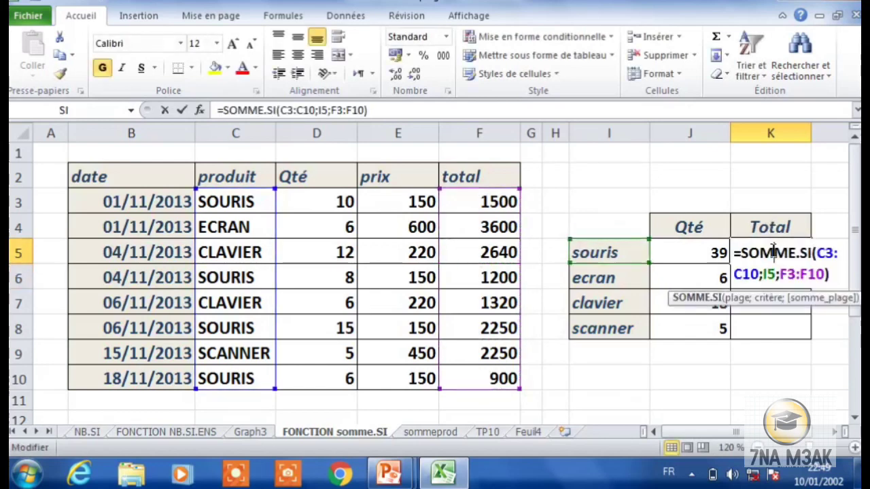
{"action": "left_click", "coordinate": [824, 253]}
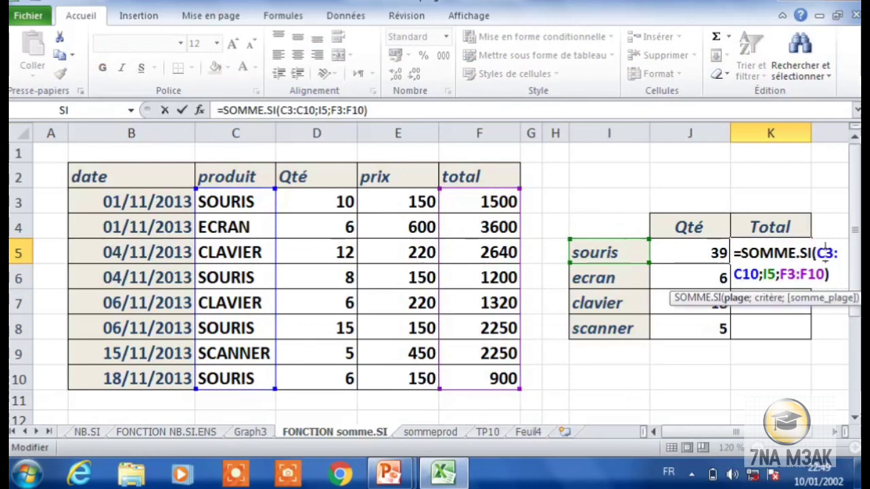
{"action": "key", "text": "F4"}
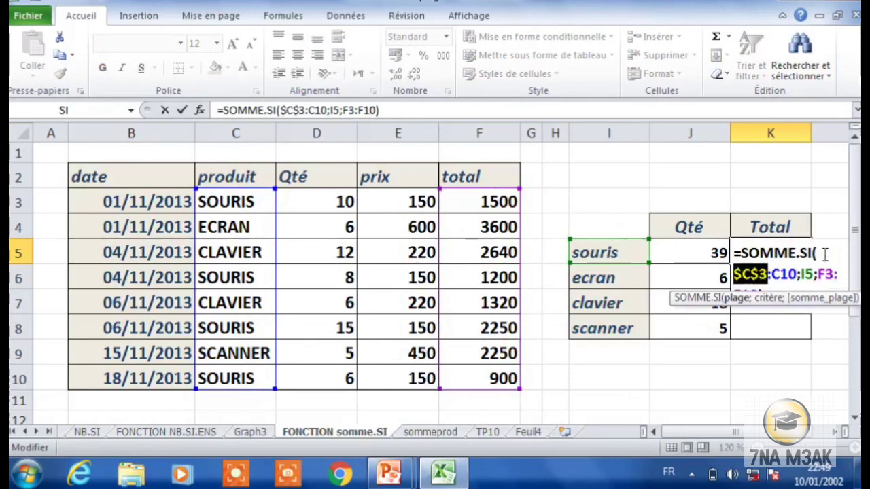
{"action": "left_click", "coordinate": [781, 275]}
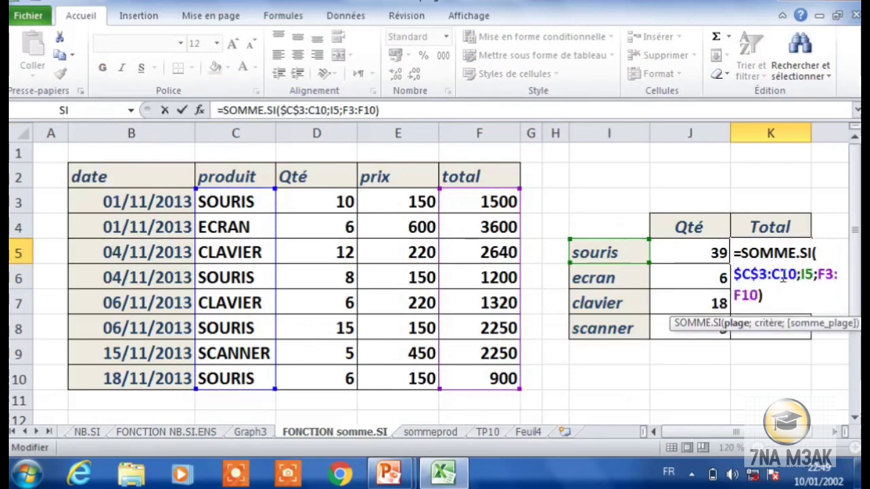
{"action": "key", "text": "F4"}
{"action": "left_click", "coordinate": [766, 297]}
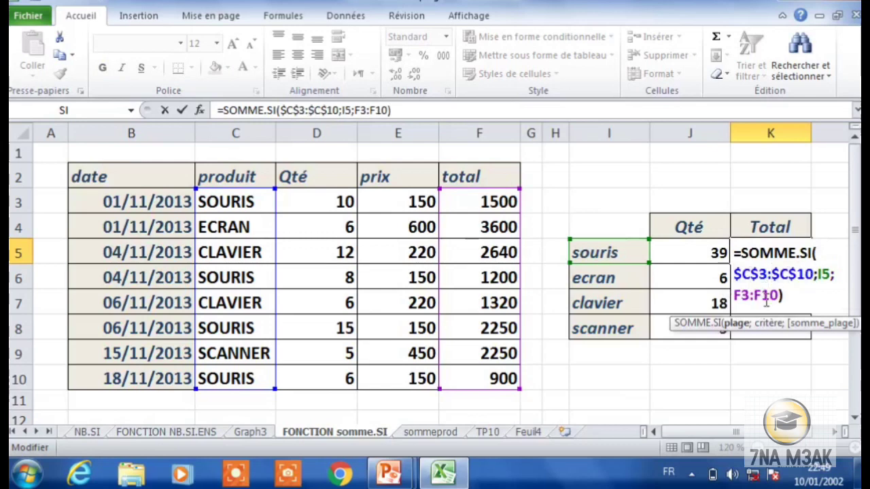
{"action": "key", "text": "F4"}
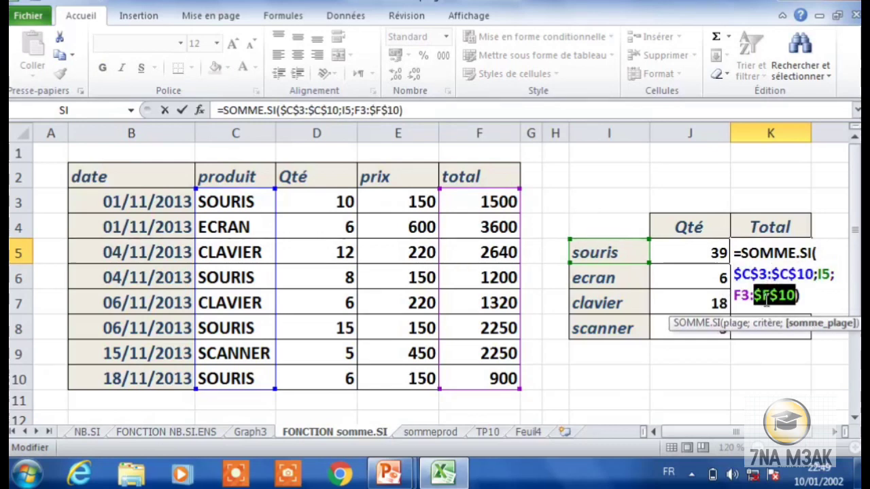
{"action": "left_click", "coordinate": [741, 298]}
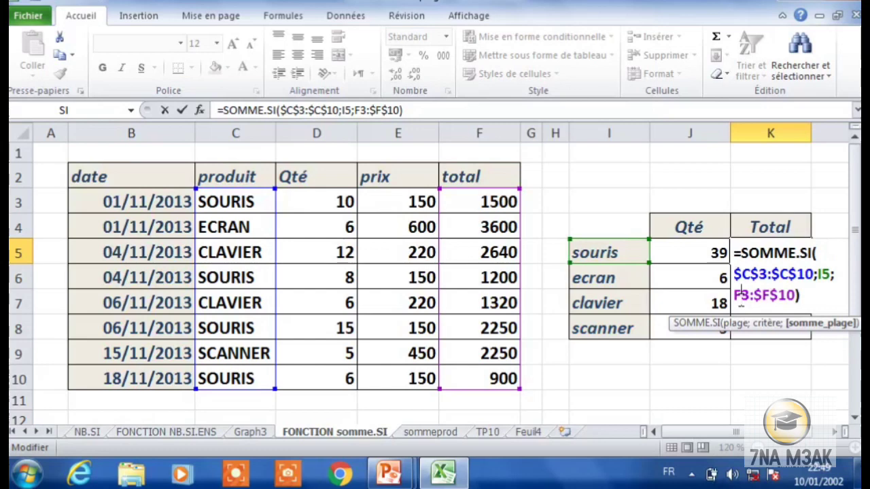
{"action": "key", "text": "F4"}
{"action": "key", "text": "Return"}
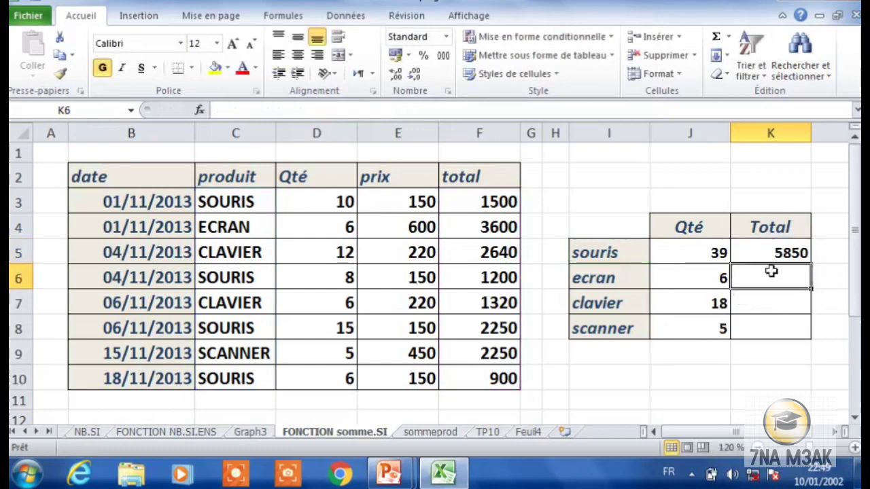
{"action": "left_click", "coordinate": [785, 256]}
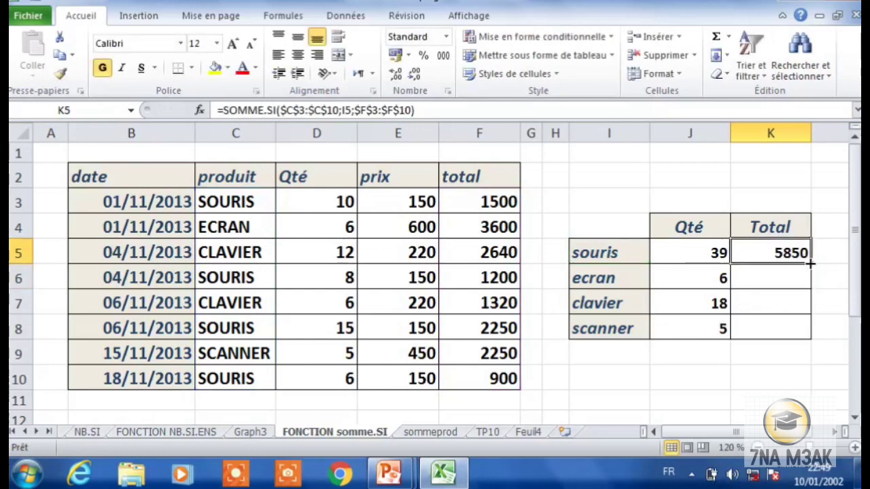
{"action": "left_click_drag", "start_coordinate": [809, 264], "coordinate": [797, 329]}
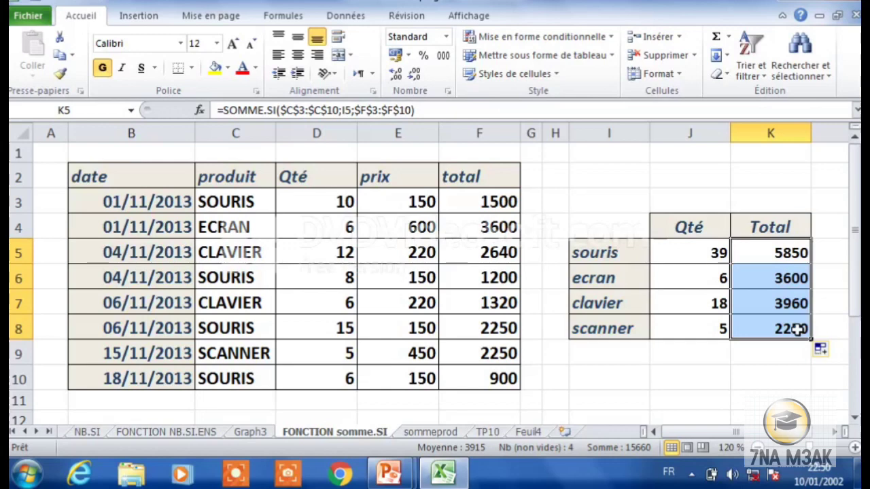
Step: Enter =NB.SI(C3:C10;I5) in J9 to count souris sales, giving 4, and recheck it
{"action": "left_click", "coordinate": [701, 353]}
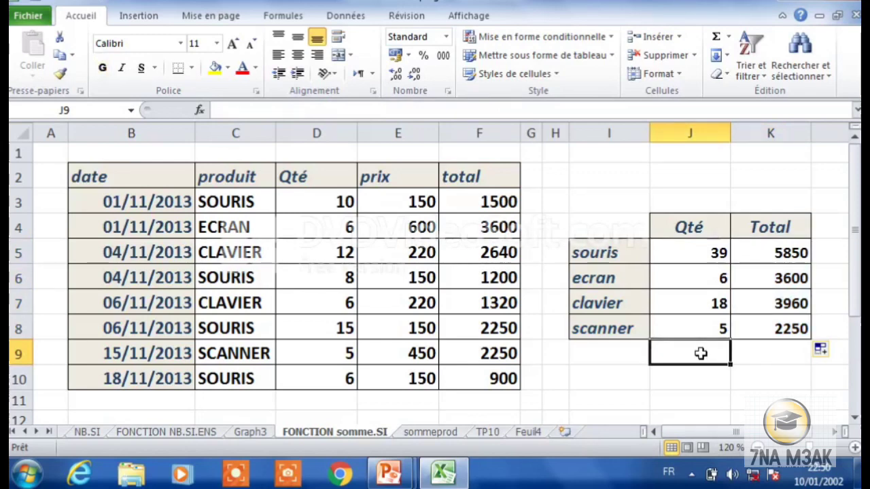
{"action": "type", "text": "=nb"}
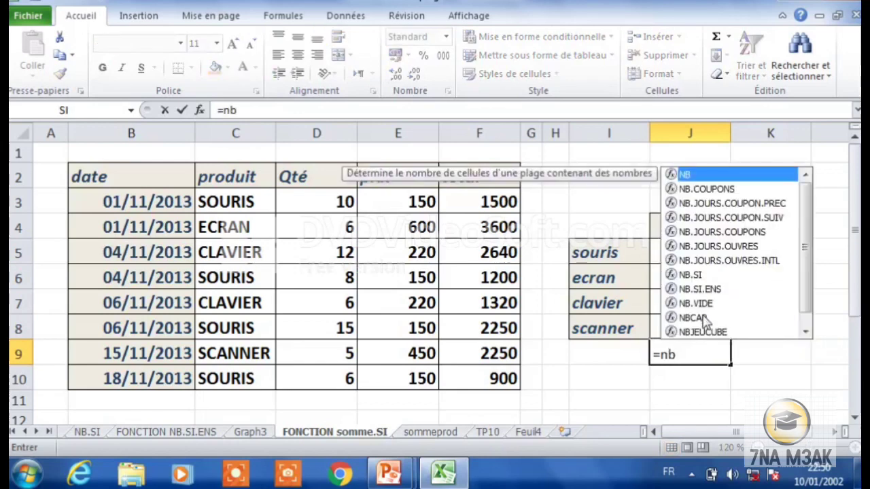
{"action": "double_click", "coordinate": [702, 275]}
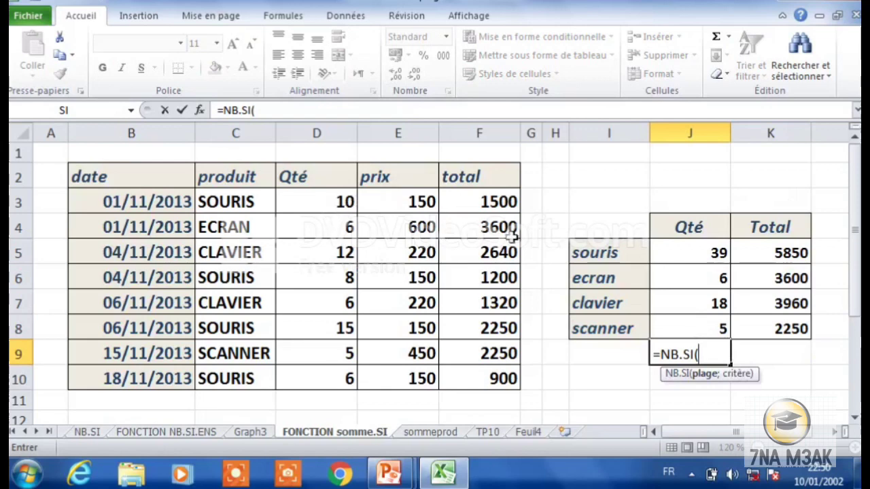
{"action": "left_click", "coordinate": [268, 204]}
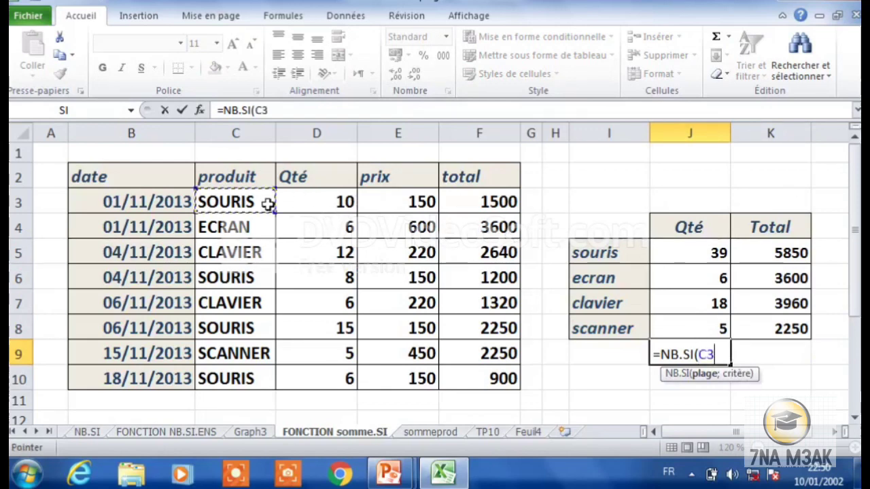
{"action": "left_click_drag", "start_coordinate": [268, 204], "coordinate": [232, 376]}
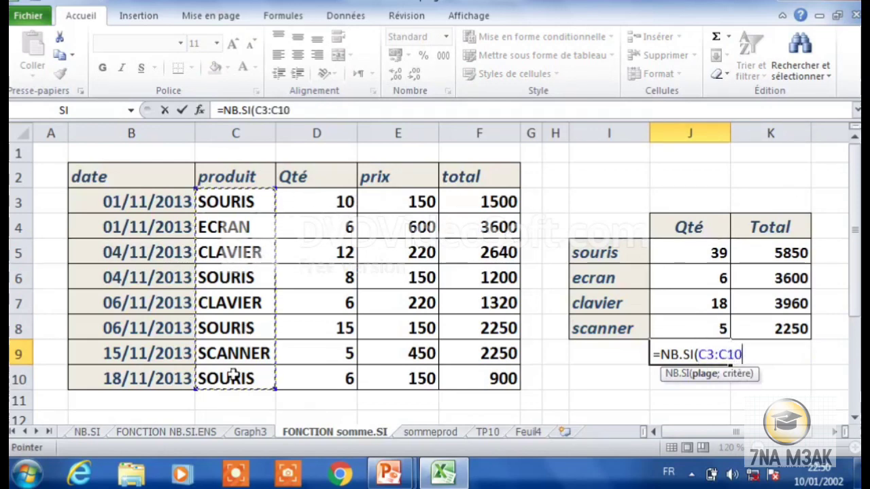
{"action": "type", "text": ";"}
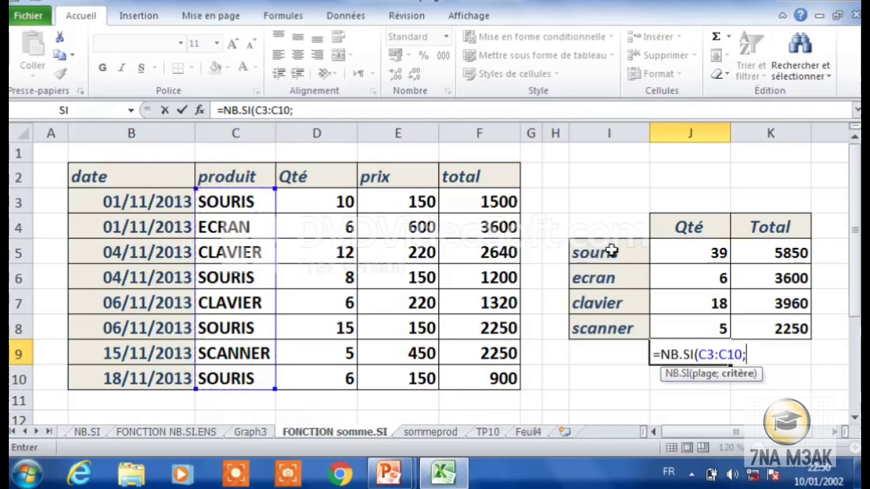
{"action": "left_click", "coordinate": [612, 252]}
{"action": "type", "text": ")"}
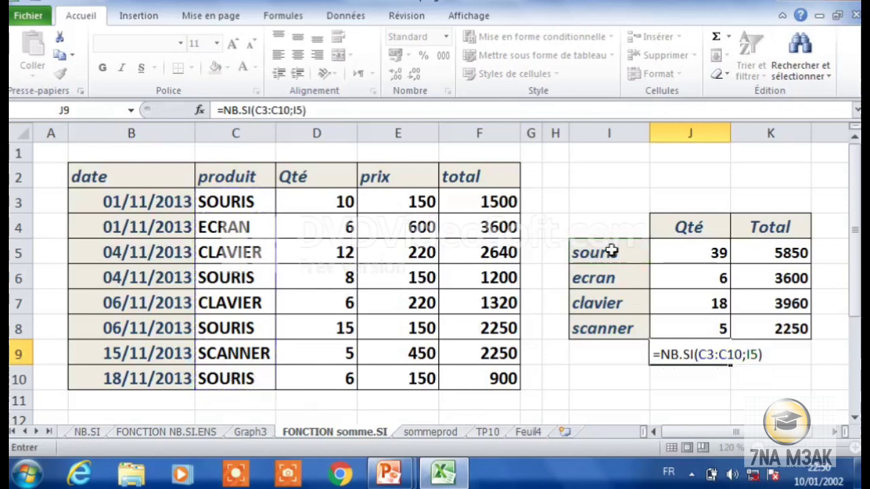
{"action": "key", "text": "Return"}
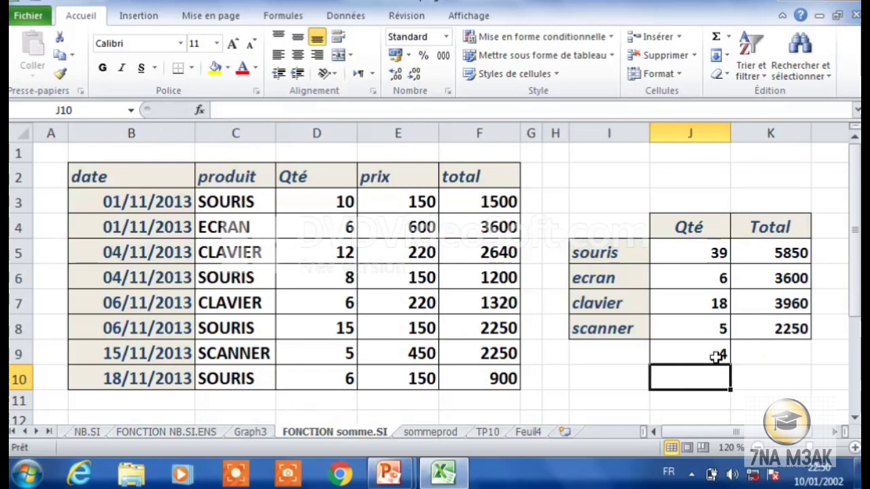
{"action": "double_click", "coordinate": [718, 356]}
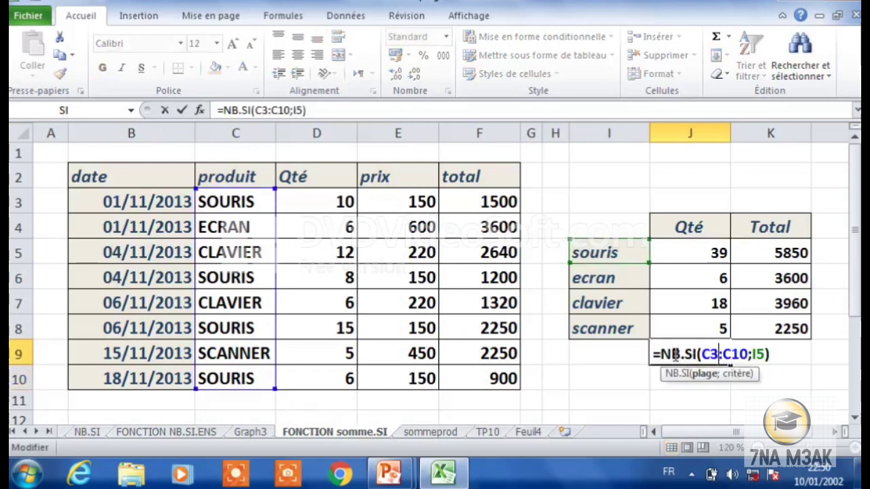
{"action": "key", "text": "Return"}
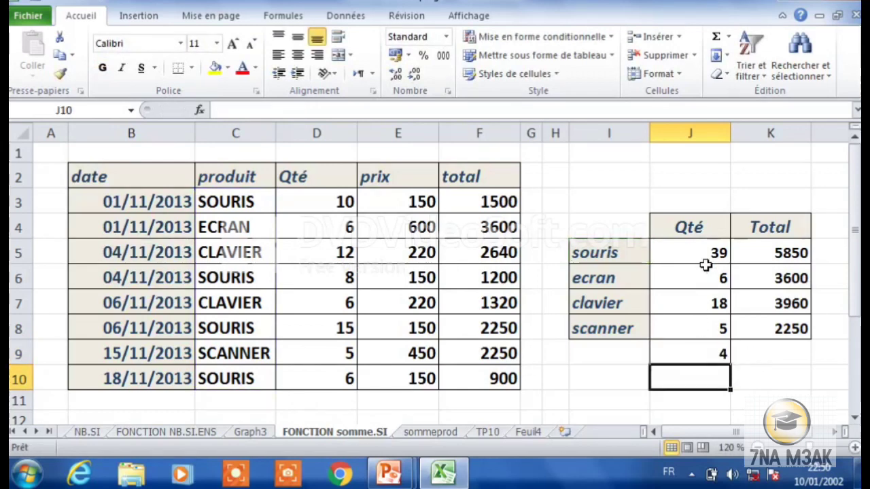
Step: Check J5's quantity formula, then return to the PowerPoint slideshow
{"action": "double_click", "coordinate": [704, 253]}
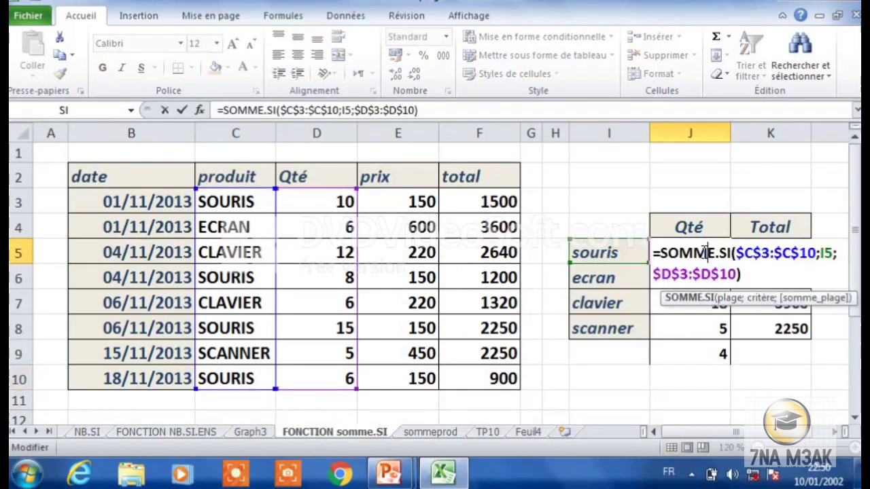
{"action": "key", "text": "Return"}
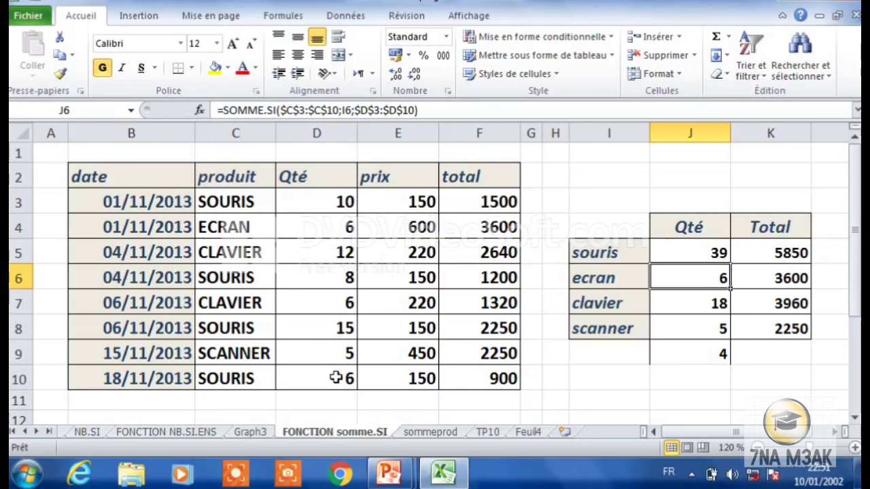
{"action": "key", "text": "alt+Tab"}
{"action": "key", "text": "Escape"}
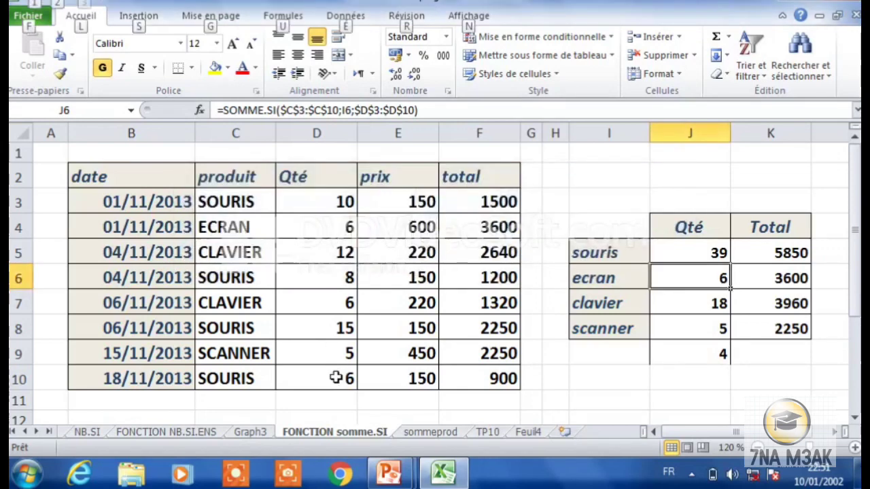
{"action": "key", "text": "alt+Tab"}
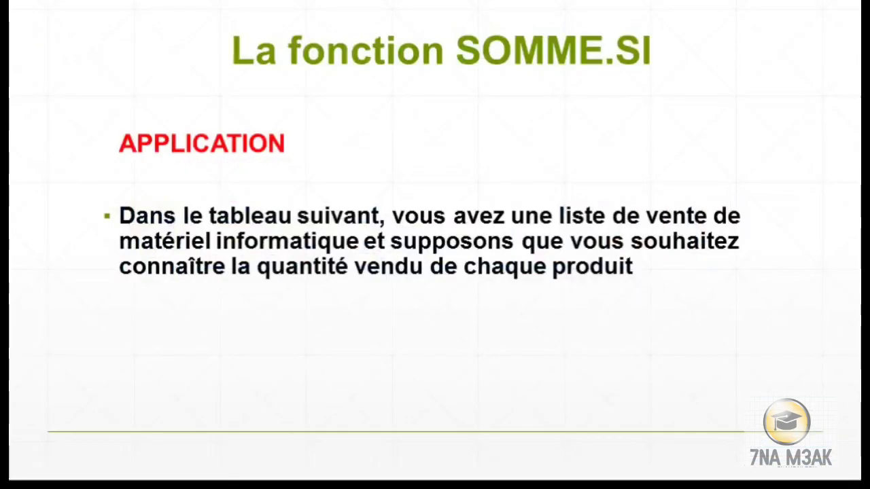
Step: Reveal the SOMME.SI example formula, then advance to the SOMMEPROD matrix product slide
{"action": "key", "text": "Right"}
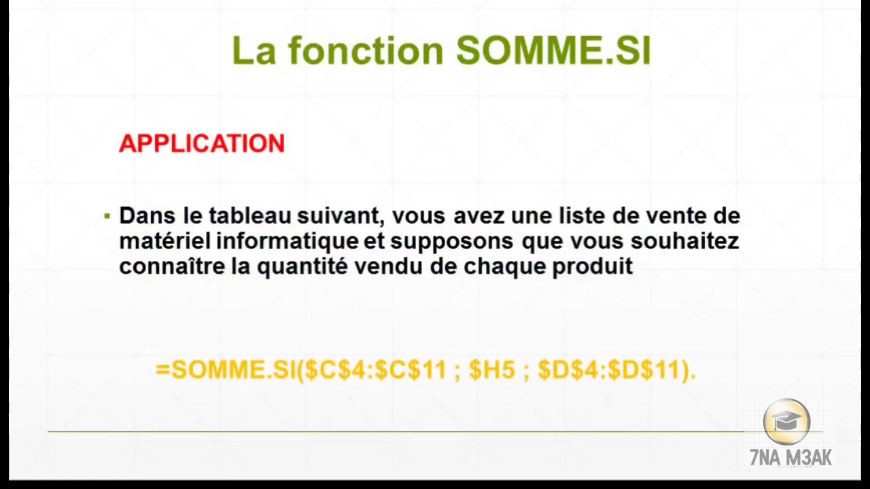
{"action": "key", "text": "Right"}
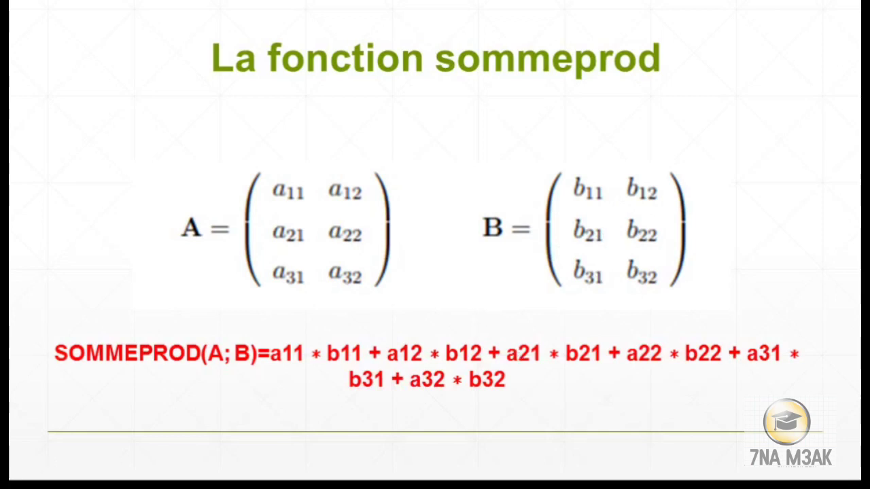
Step: Reveal the sommeprod APPLICATION heading and student grades exercise, then switch back to Excel
{"action": "key", "text": "Right"}
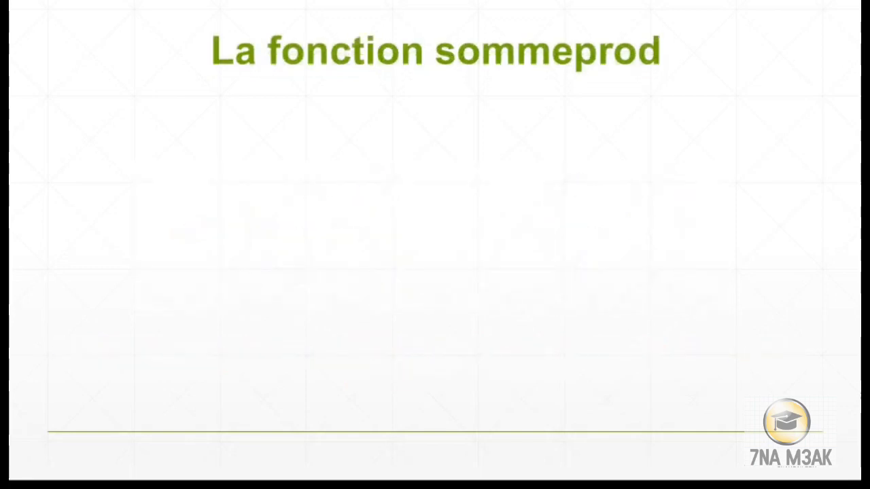
{"action": "key", "text": "Right"}
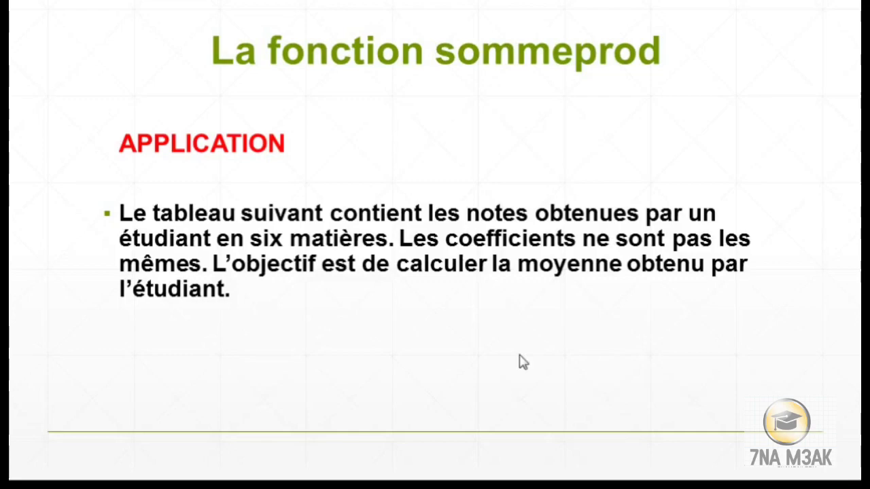
{"action": "key", "text": "alt+Tab"}
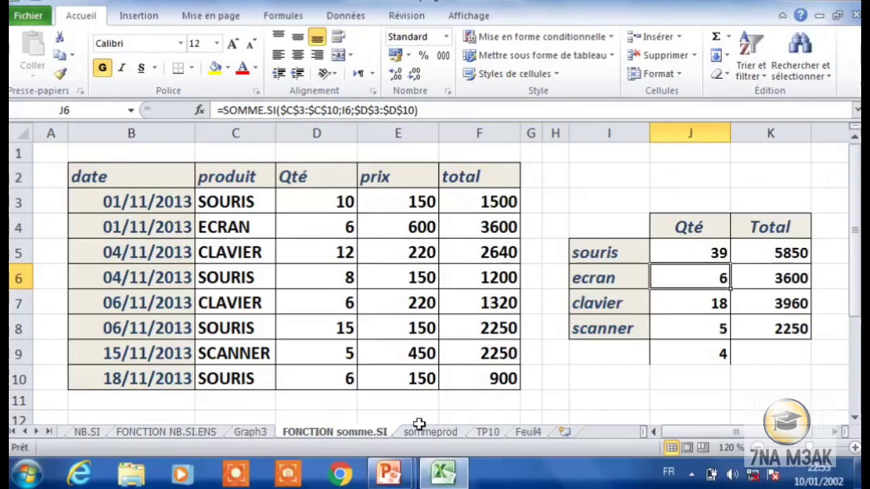
Step: On the sommeprod sheet, delete the existing average formula in Moyenne cell C10
{"action": "left_click", "coordinate": [424, 433]}
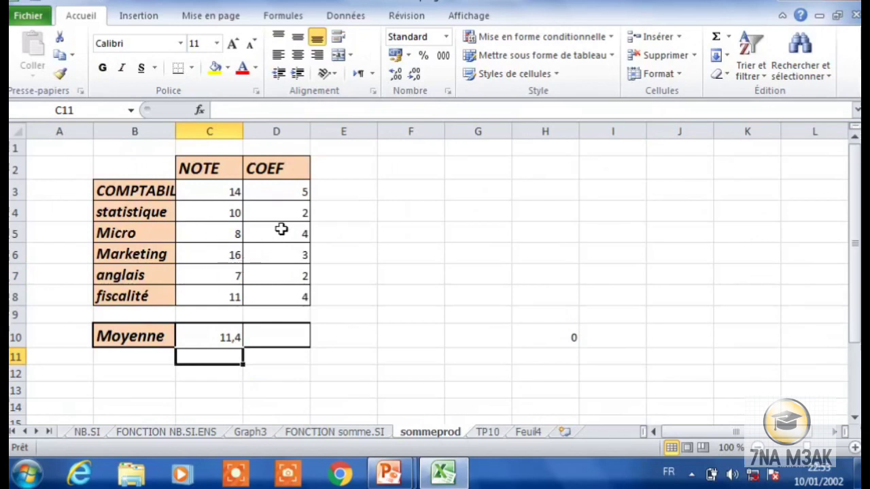
{"action": "left_click", "coordinate": [227, 333]}
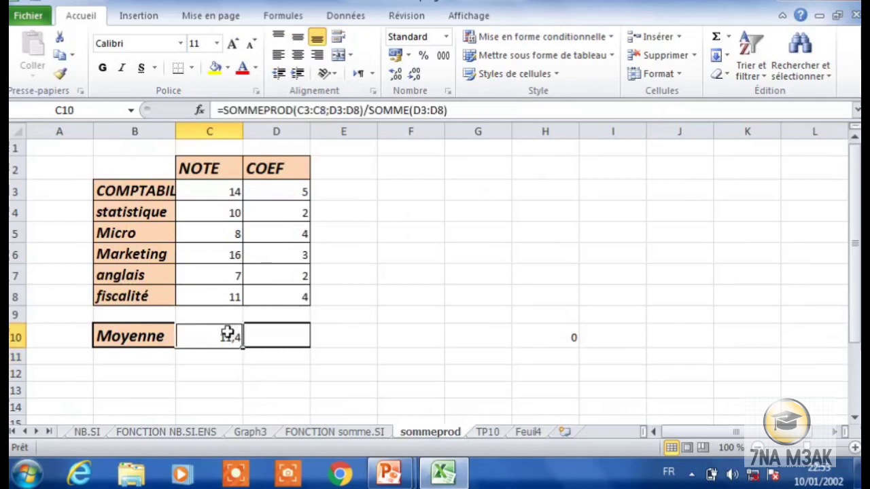
{"action": "key", "text": "BackSpace"}
{"action": "left_click", "coordinate": [261, 373]}
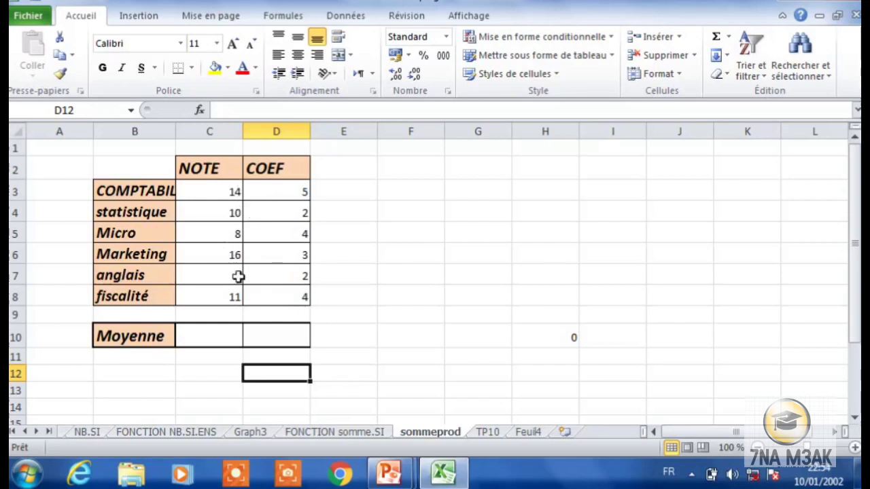
Step: Enter =SOMMEPROD(C3:C8;D3:D8) in C10, multiplying notes by coefficients to give 228
{"action": "left_click", "coordinate": [215, 339]}
{"action": "type", "text": "="}
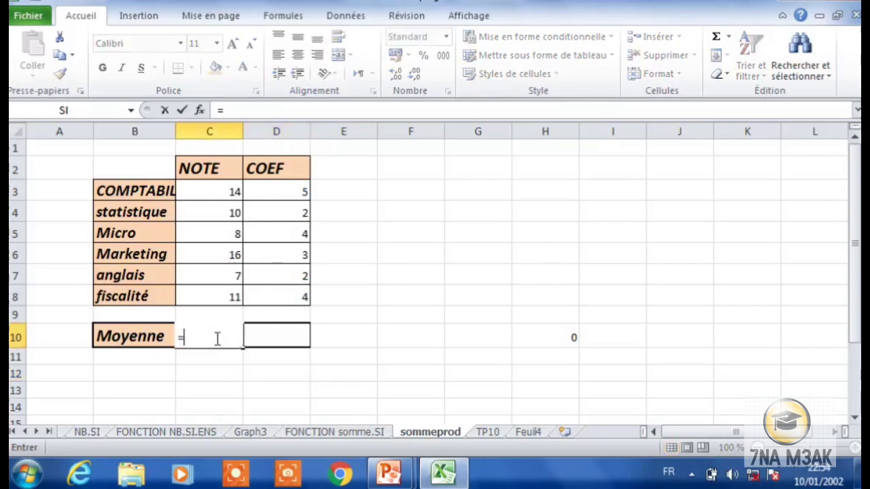
{"action": "type", "text": "s"}
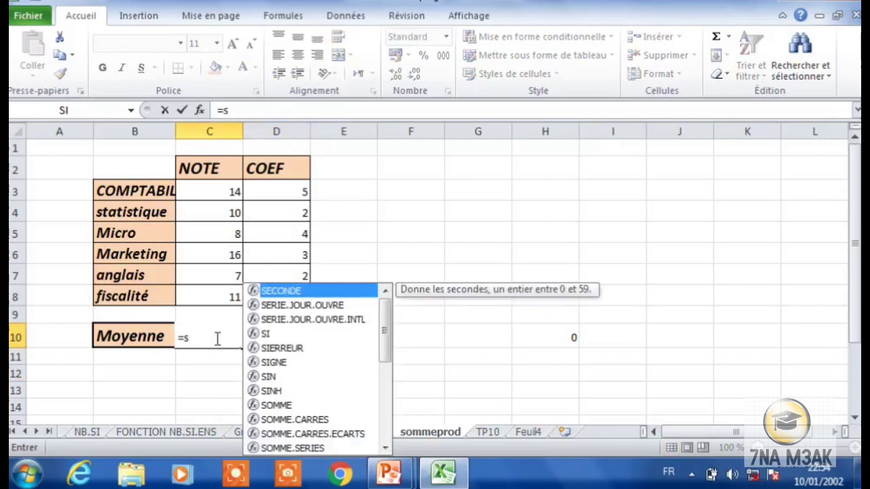
{"action": "type", "text": "o"}
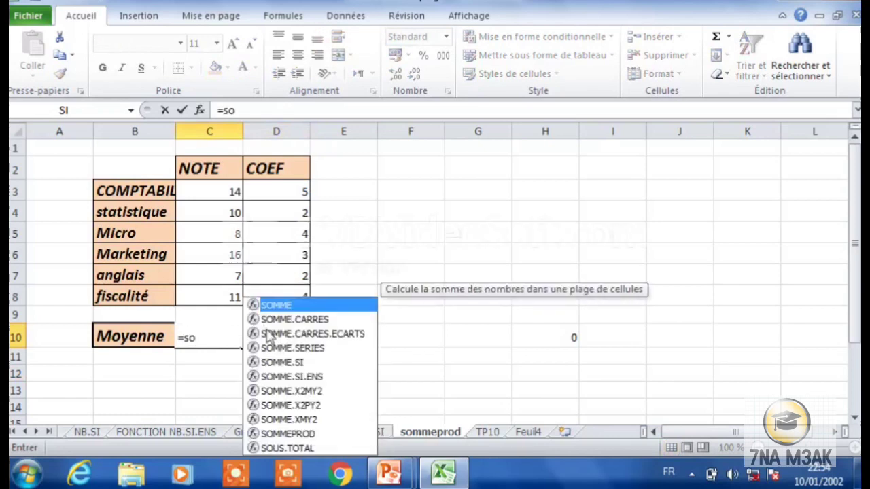
{"action": "type", "text": "mm"}
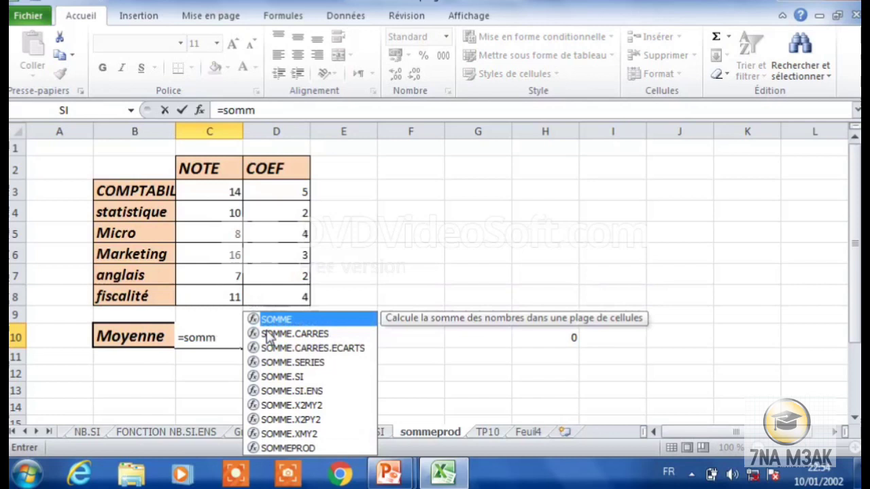
{"action": "left_click", "coordinate": [290, 448]}
{"action": "double_click", "coordinate": [289, 449]}
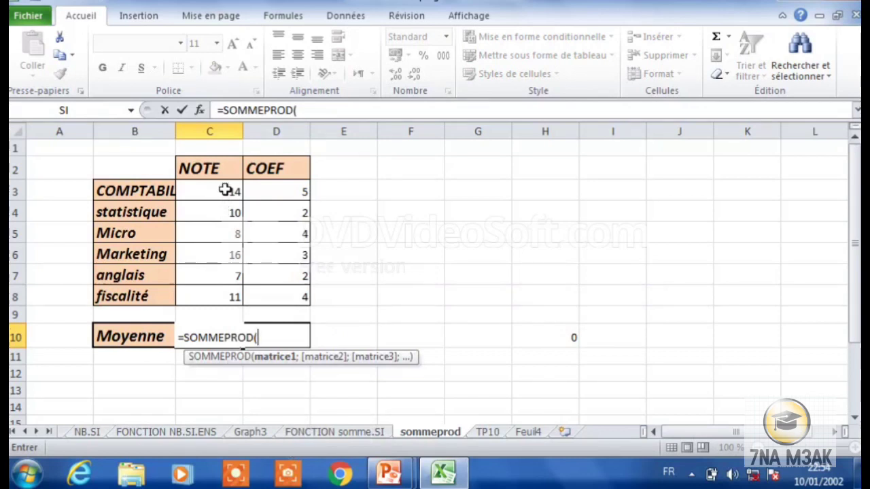
{"action": "left_click_drag", "start_coordinate": [225, 190], "coordinate": [213, 301]}
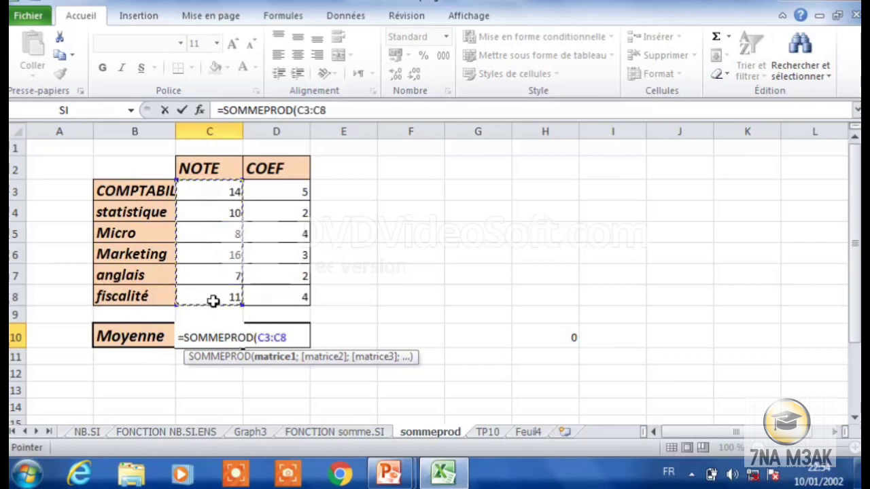
{"action": "type", "text": ";"}
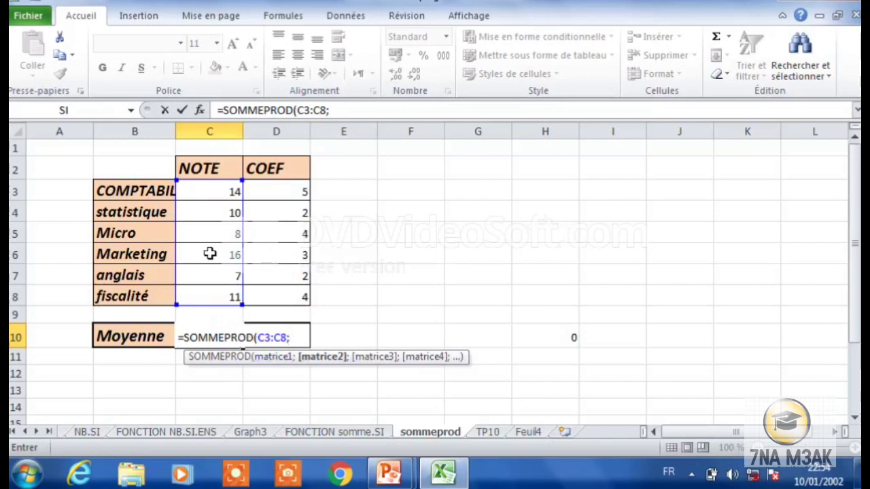
{"action": "left_click", "coordinate": [287, 193]}
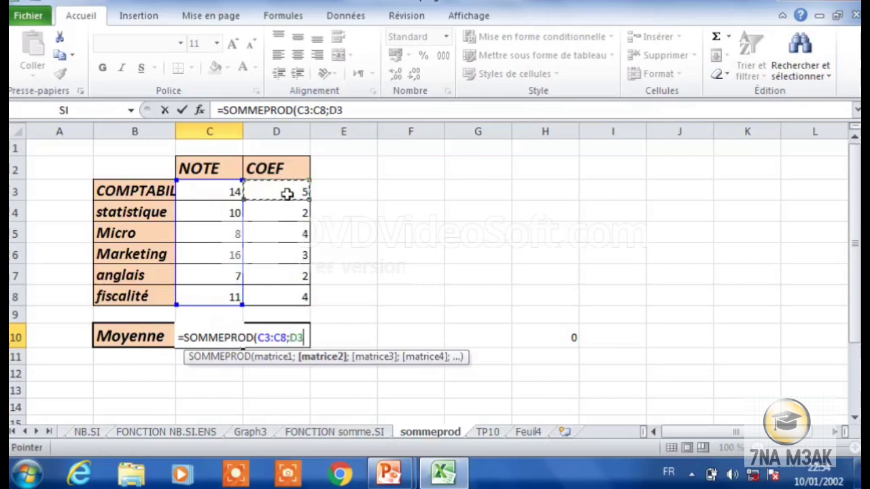
{"action": "left_click_drag", "start_coordinate": [287, 194], "coordinate": [276, 294]}
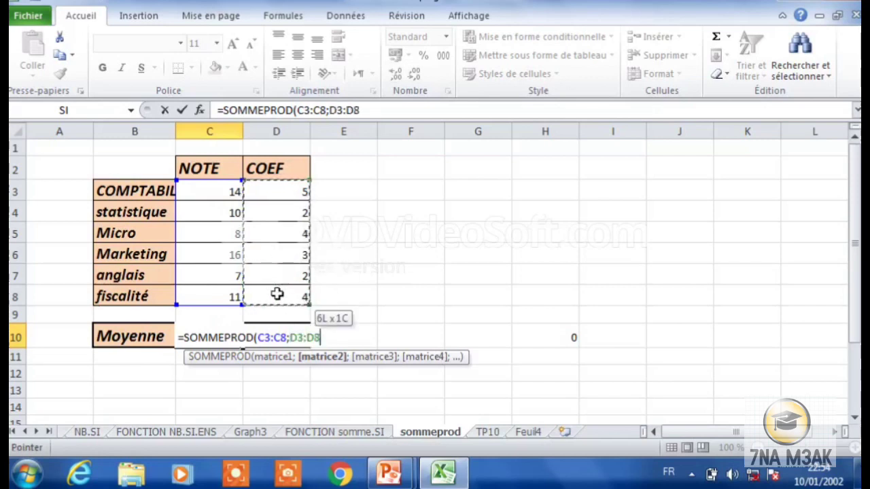
{"action": "type", "text": ")"}
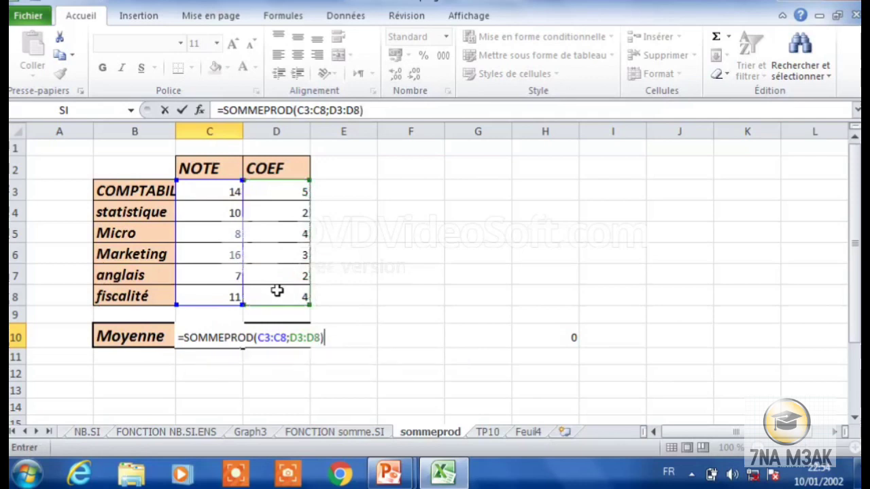
{"action": "key", "text": "Return"}
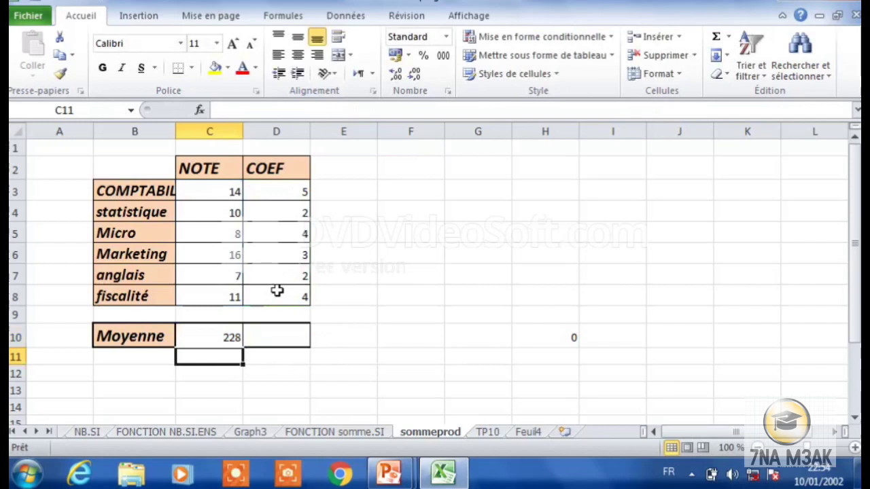
Step: Append /SOMME(D3:D8) to the C10 formula so the weighted average shows 11,4
{"action": "double_click", "coordinate": [231, 336]}
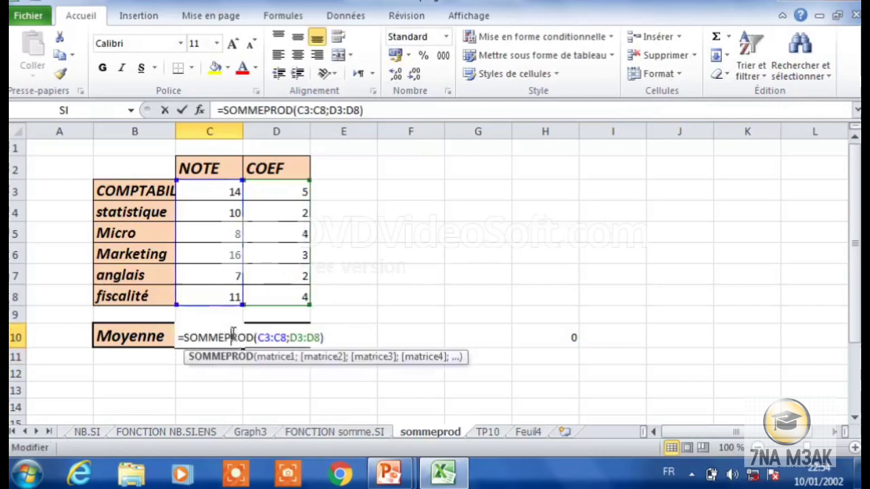
{"action": "left_click", "coordinate": [324, 338]}
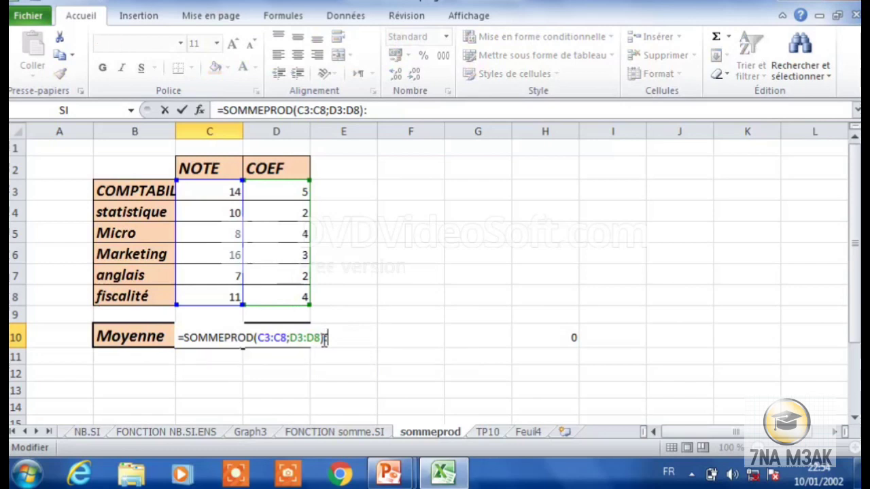
{"action": "type", "text": "/"}
{"action": "type", "text": "som"}
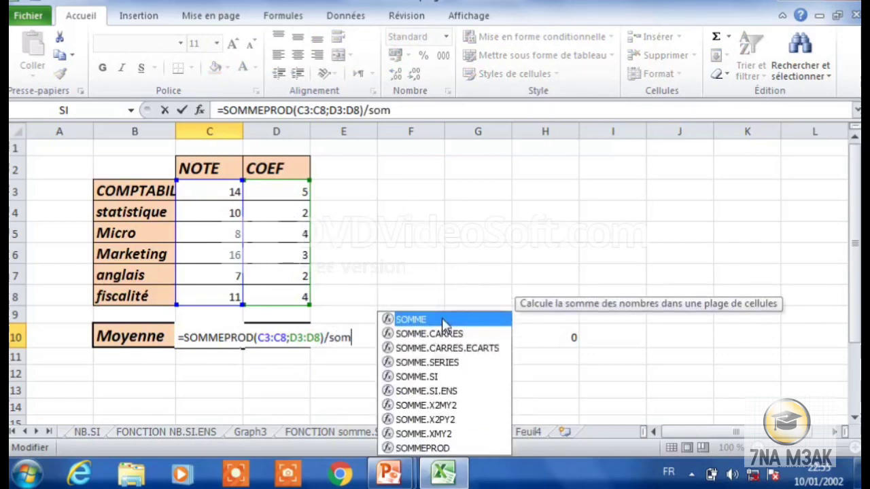
{"action": "double_click", "coordinate": [441, 318]}
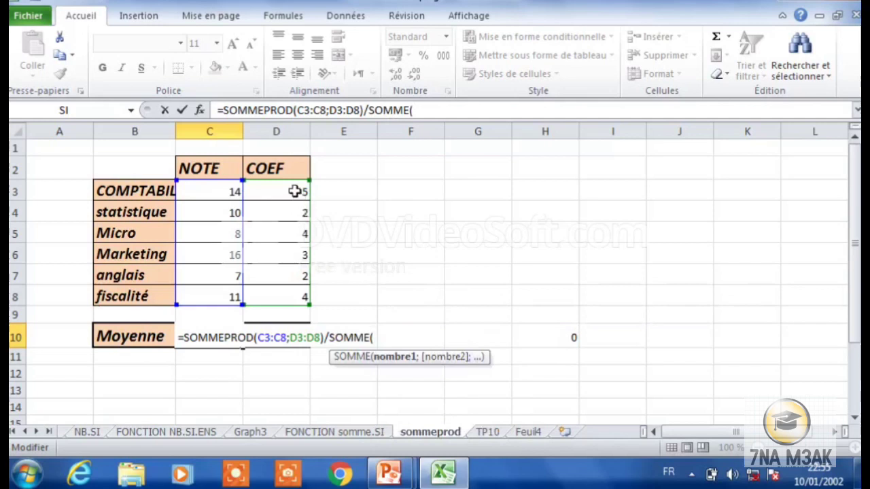
{"action": "left_click_drag", "start_coordinate": [294, 192], "coordinate": [280, 290]}
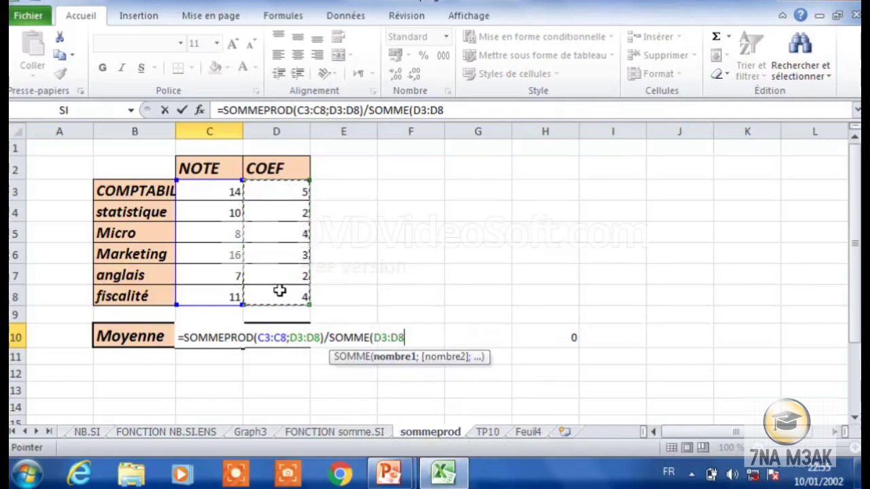
{"action": "type", "text": ")"}
{"action": "key", "text": "Return"}
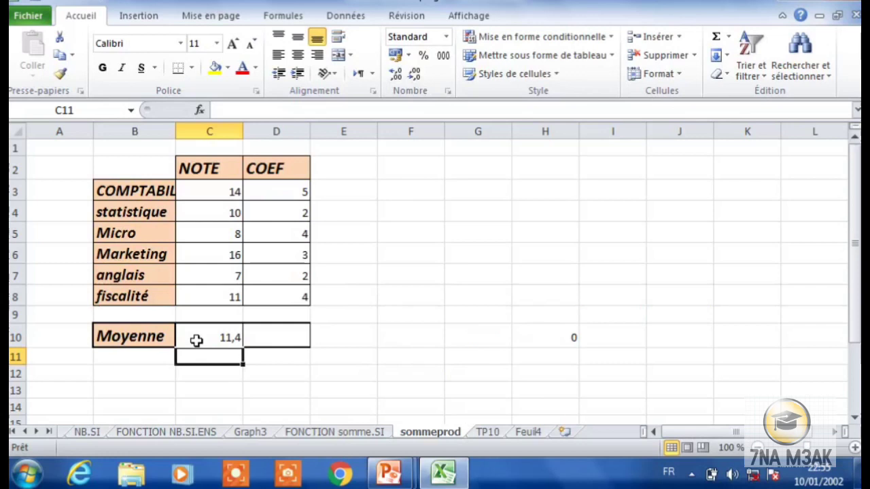
Step: On the TP10 sheet, clear the contents of the statistics answer cells B33:B36
{"action": "left_click", "coordinate": [481, 434]}
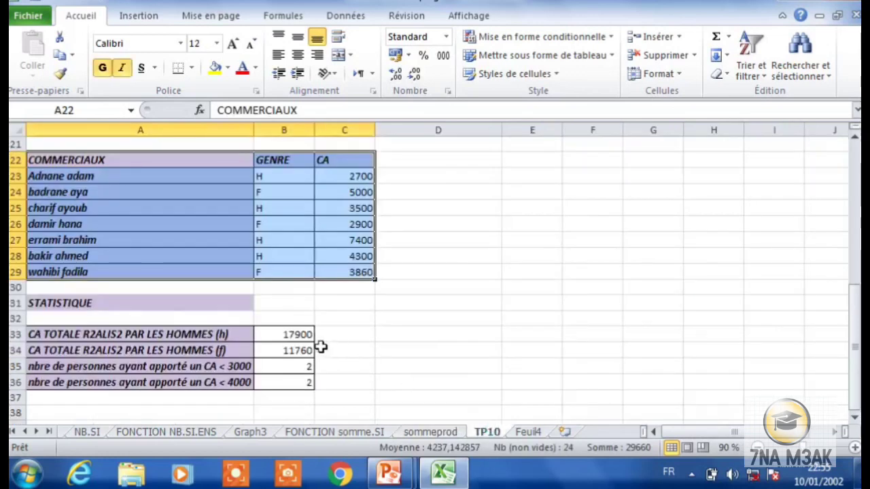
{"action": "left_click_drag", "start_coordinate": [307, 334], "coordinate": [299, 387]}
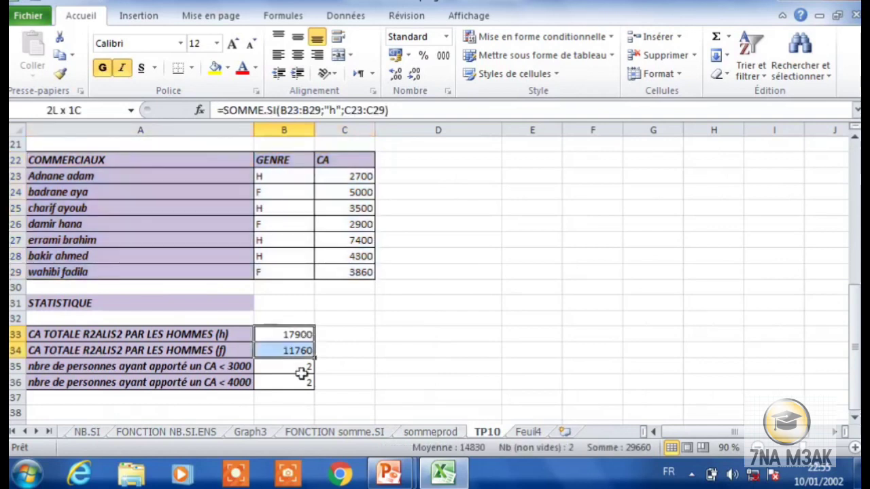
{"action": "key", "text": "BackSpace"}
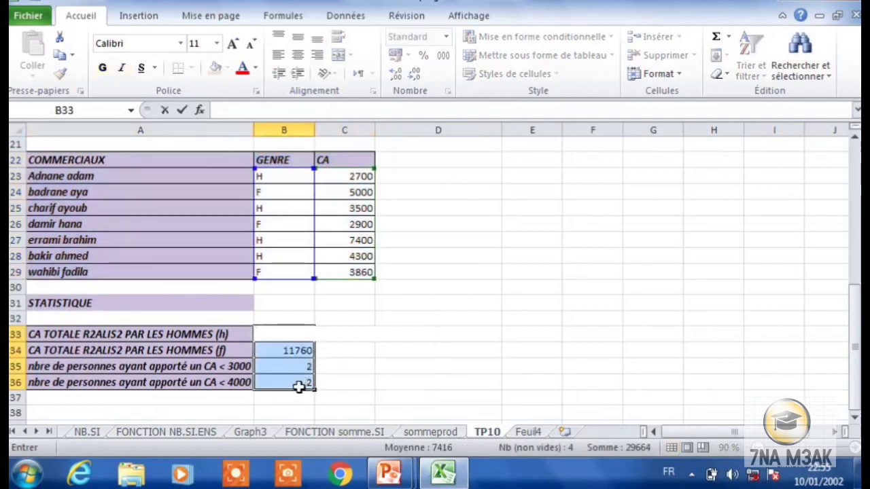
{"action": "right_click", "coordinate": [300, 387]}
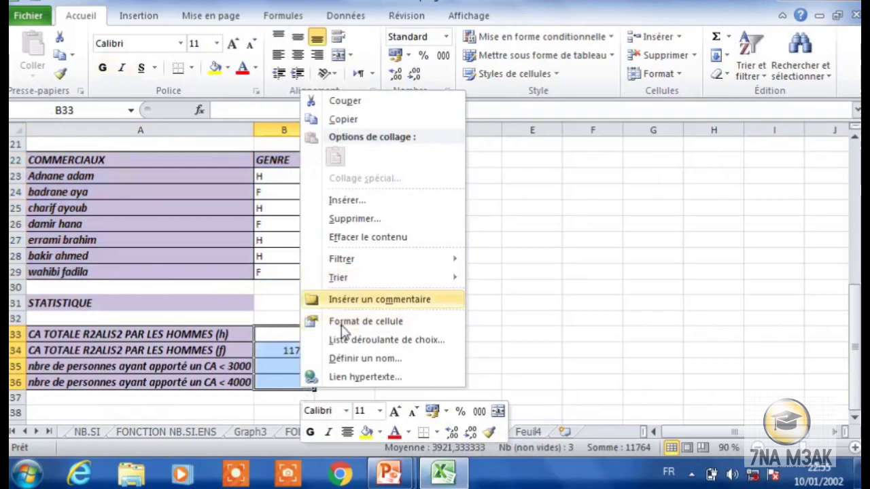
{"action": "left_click", "coordinate": [398, 243]}
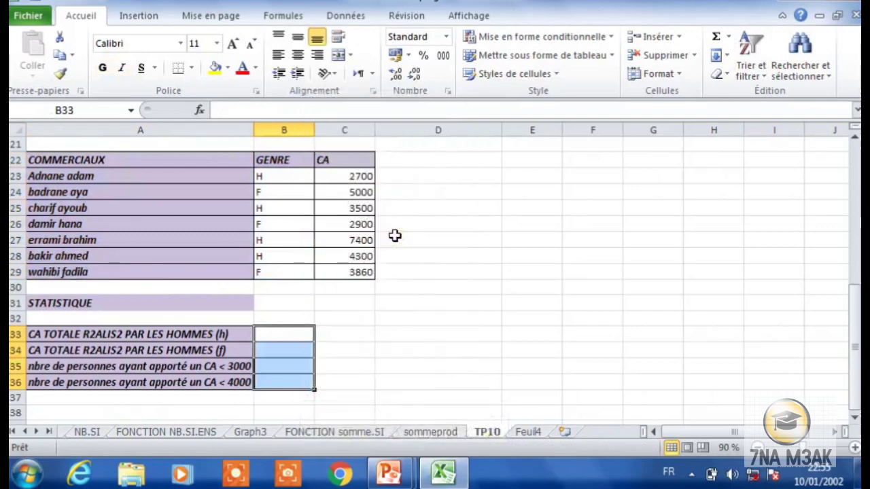
{"action": "left_click", "coordinate": [412, 268]}
{"action": "left_click", "coordinate": [384, 380]}
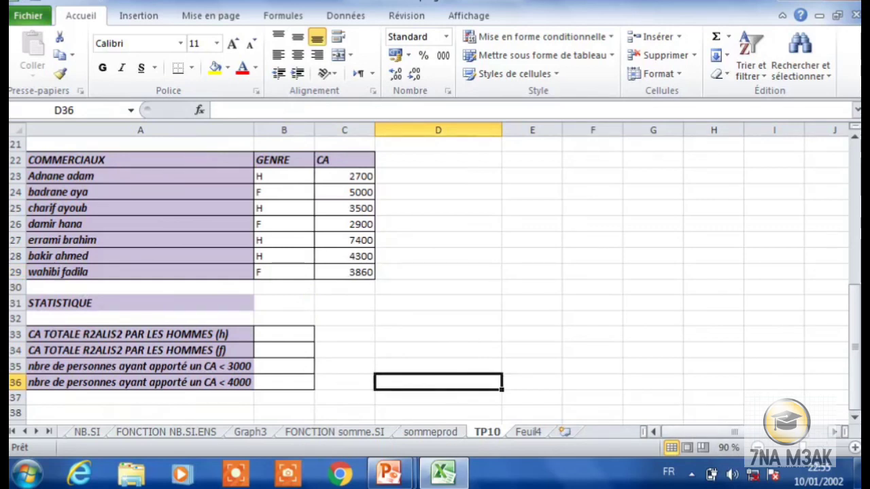
Step: Shrink blank row 32 to a thin gap
{"action": "left_click", "coordinate": [854, 447]}
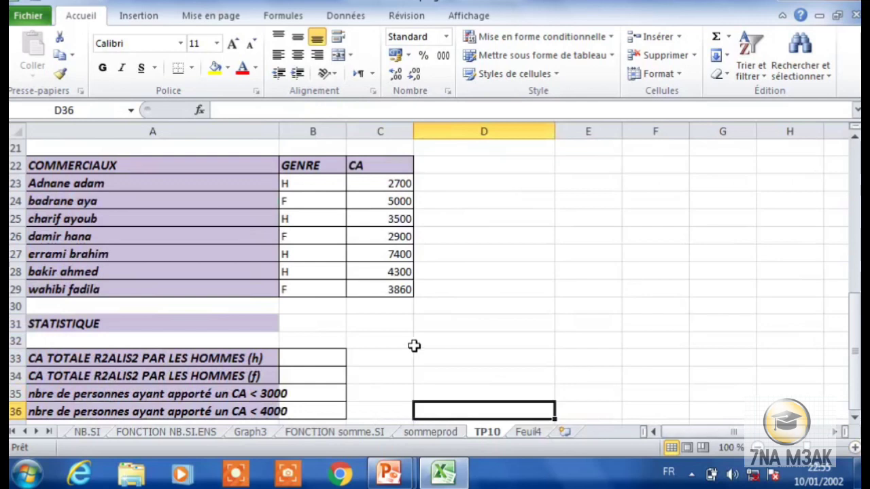
{"action": "left_click", "coordinate": [227, 341]}
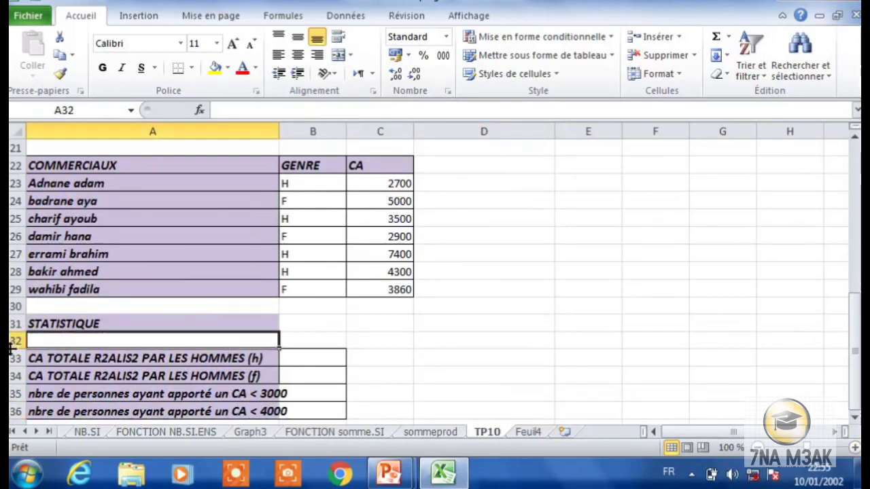
{"action": "left_click_drag", "start_coordinate": [12, 349], "coordinate": [12, 338]}
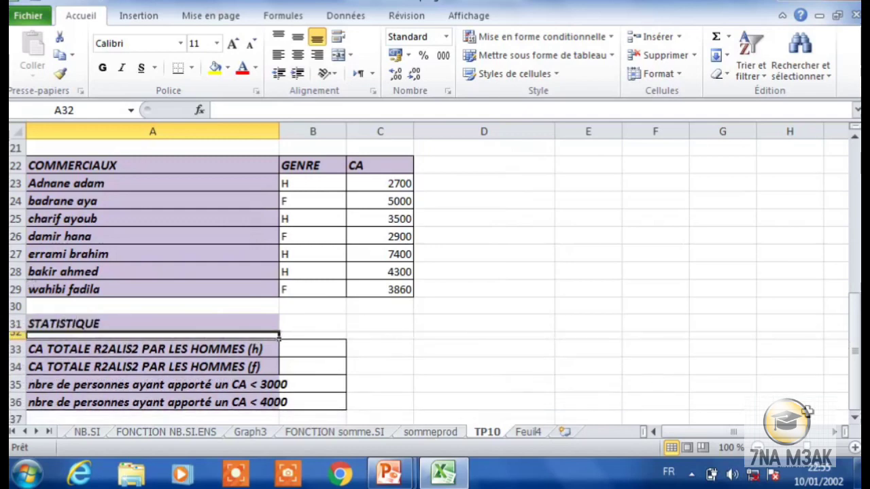
Step: Autofit column A so the long STATISTIQUE labels fit fully
{"action": "left_click", "coordinate": [855, 448]}
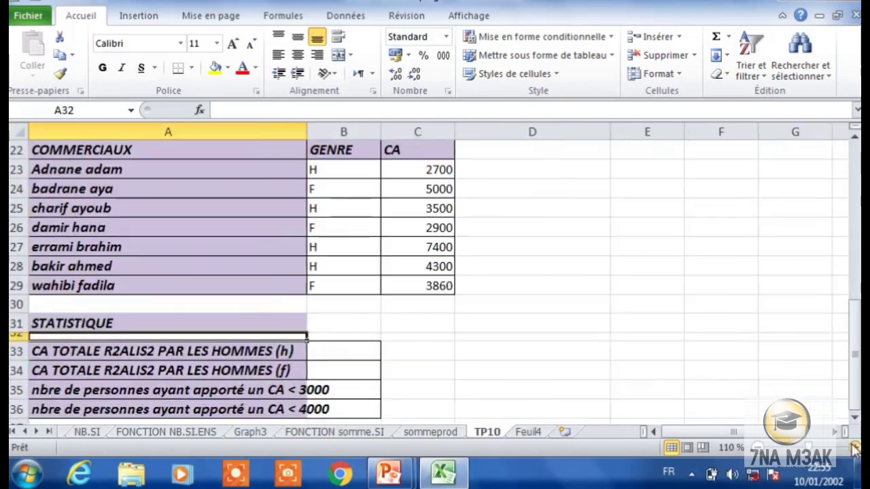
{"action": "left_click", "coordinate": [709, 379]}
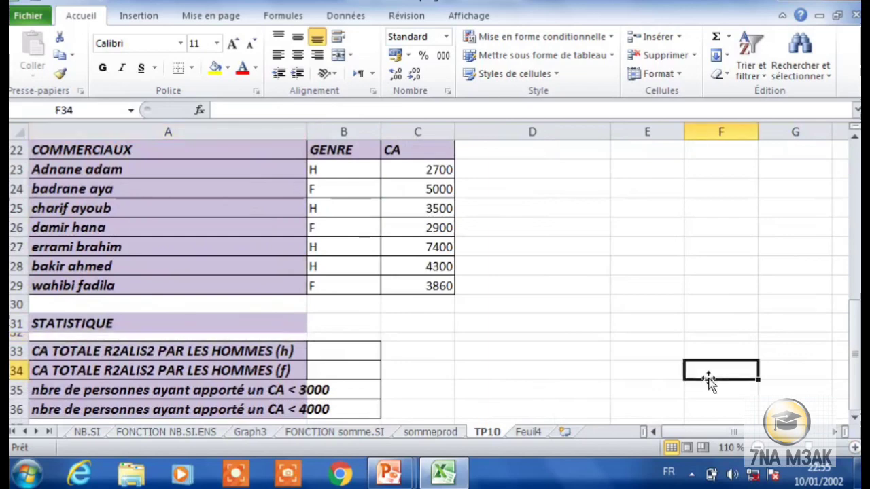
{"action": "double_click", "coordinate": [302, 123]}
{"action": "left_click", "coordinate": [510, 325]}
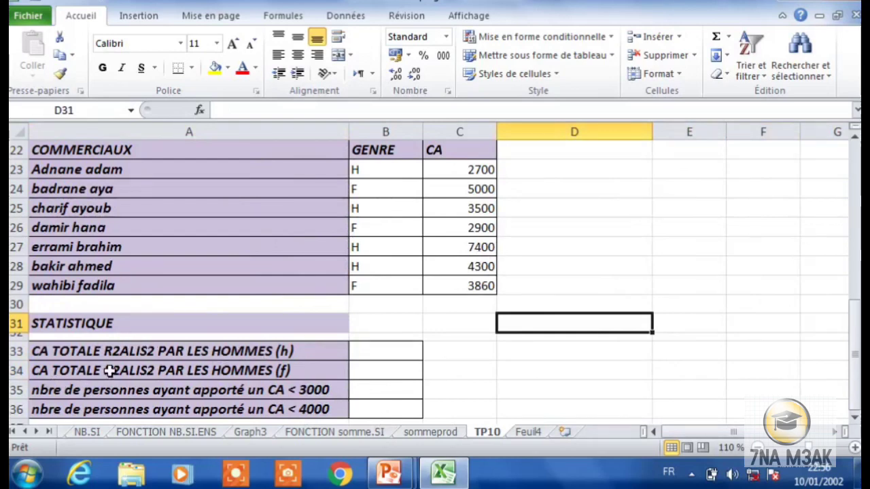
Step: Change the A34 label to read femme instead of HOMMES
{"action": "double_click", "coordinate": [270, 371]}
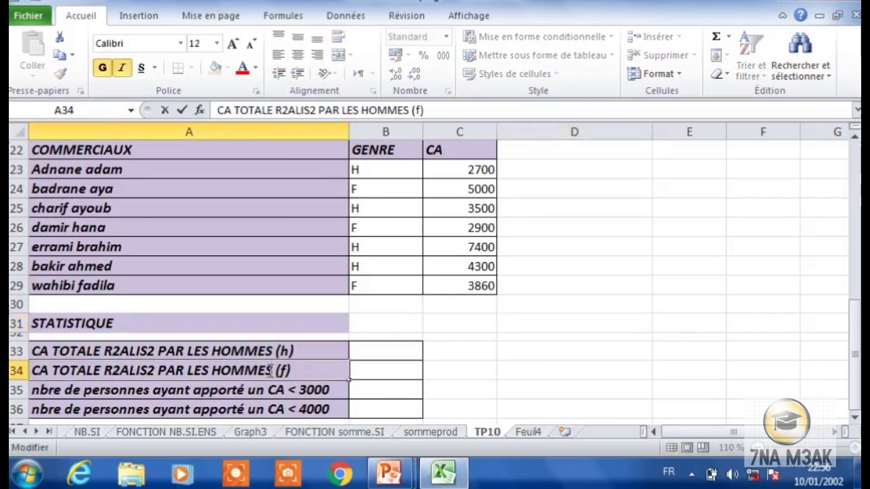
{"action": "key", "text": "BackSpace"}
{"action": "key", "text": "BackSpace"}
{"action": "key", "text": "BackSpace"}
{"action": "key", "text": "BackSpace"}
{"action": "key", "text": "BackSpace"}
{"action": "type", "text": "fe"}
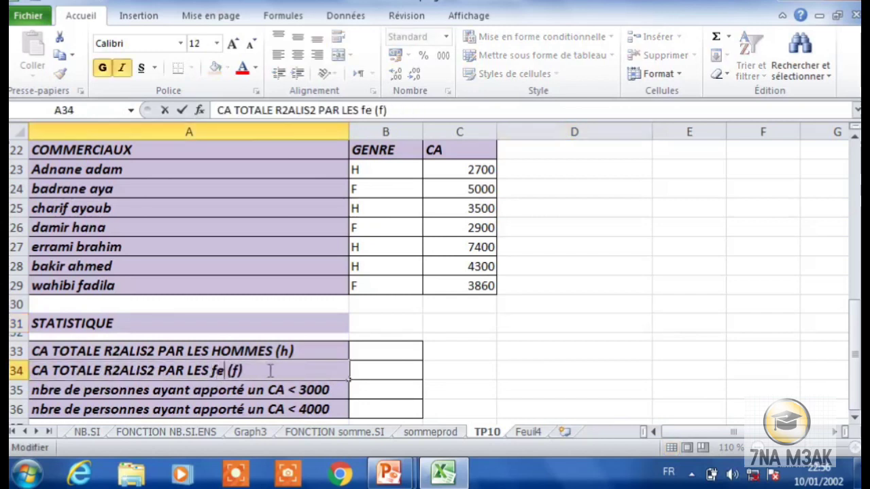
{"action": "type", "text": "me"}
{"action": "key", "text": "BackSpace"}
{"action": "key", "text": "Return"}
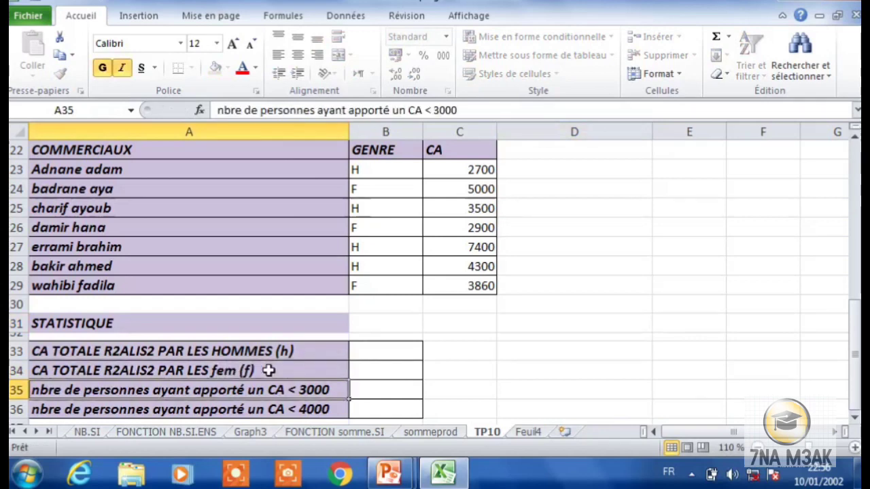
{"action": "type", "text": "m"}
{"action": "key", "text": "BackSpace"}
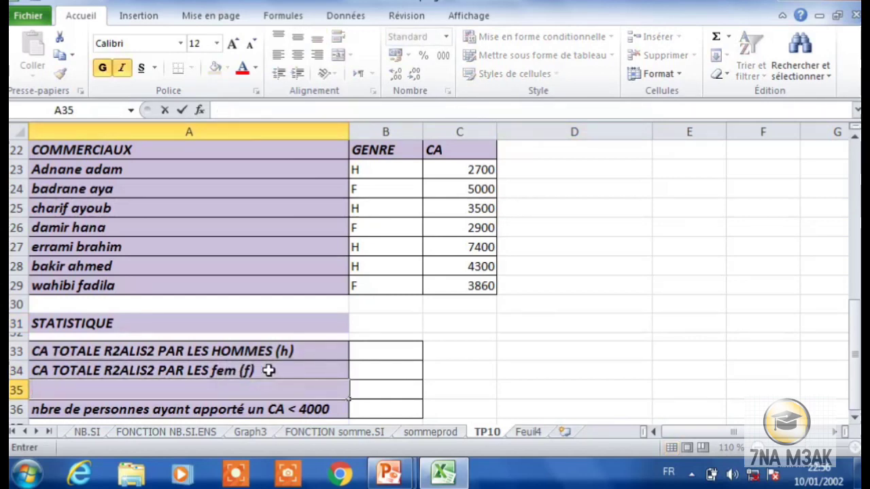
{"action": "type", "text": "nbre de personnes ayant apporté un CA < 3000"}
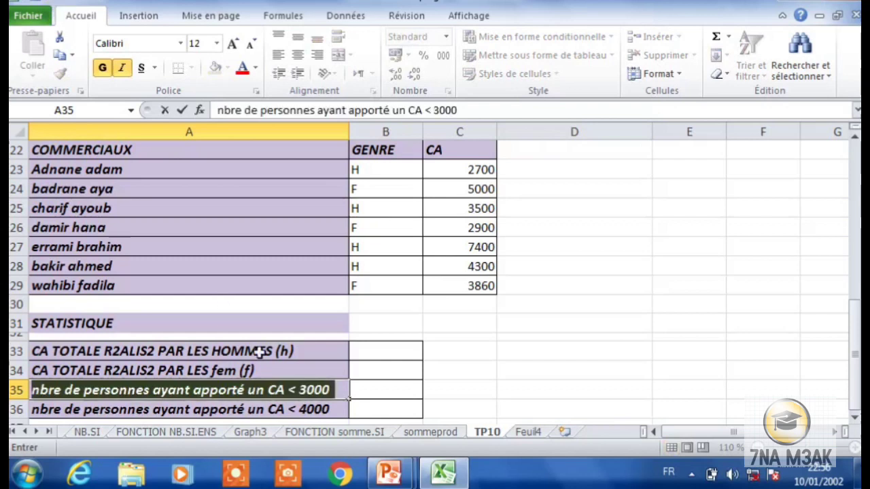
{"action": "double_click", "coordinate": [235, 371]}
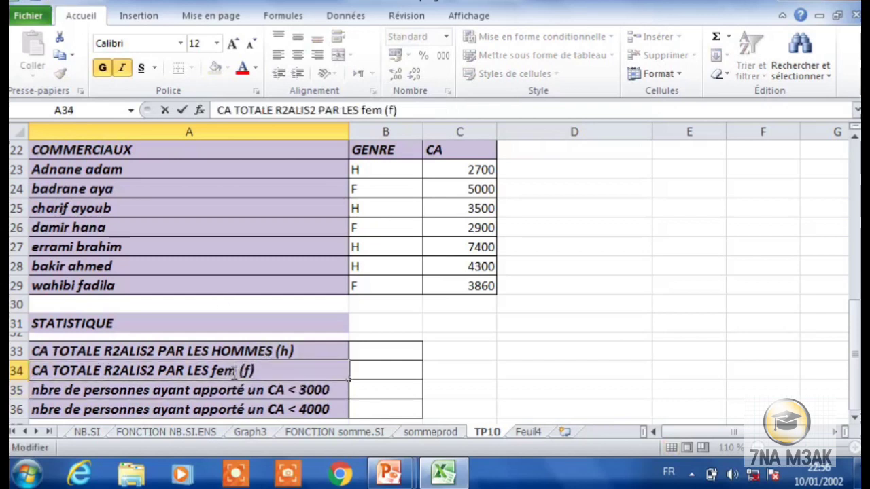
{"action": "type", "text": "me"}
{"action": "left_click", "coordinate": [503, 410]}
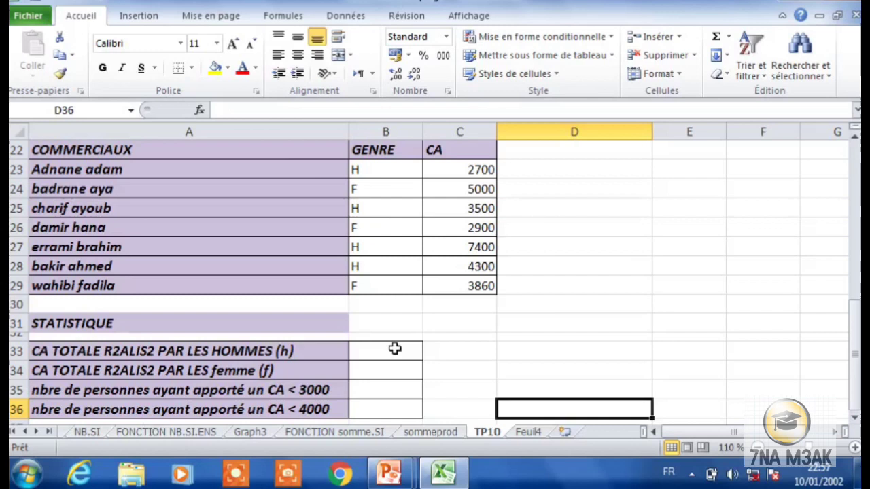
Step: Enter =SOMME.SI(B23:B29;B27;C23:C29) in B33 for the men's total of 17900
{"action": "left_click", "coordinate": [395, 349]}
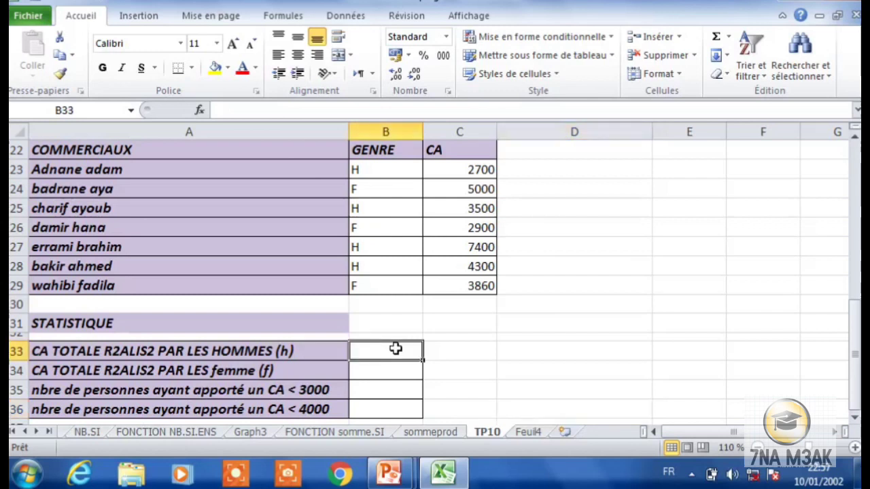
{"action": "type", "text": "="}
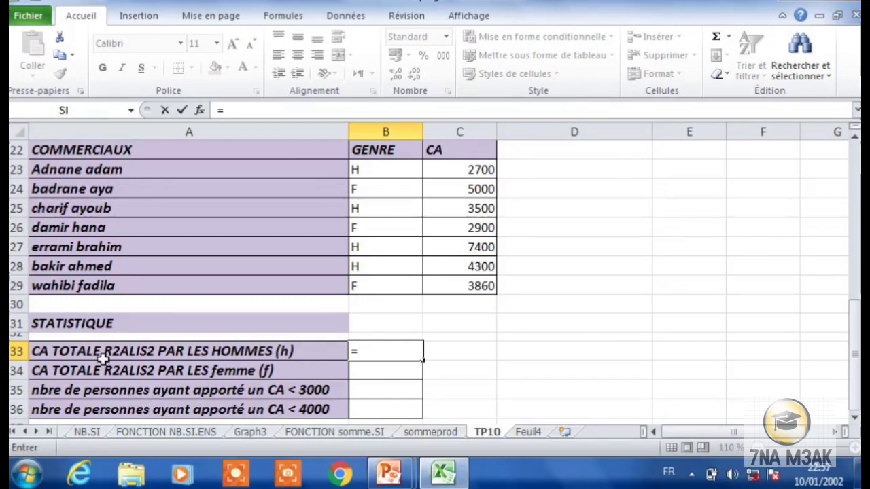
{"action": "type", "text": "s"}
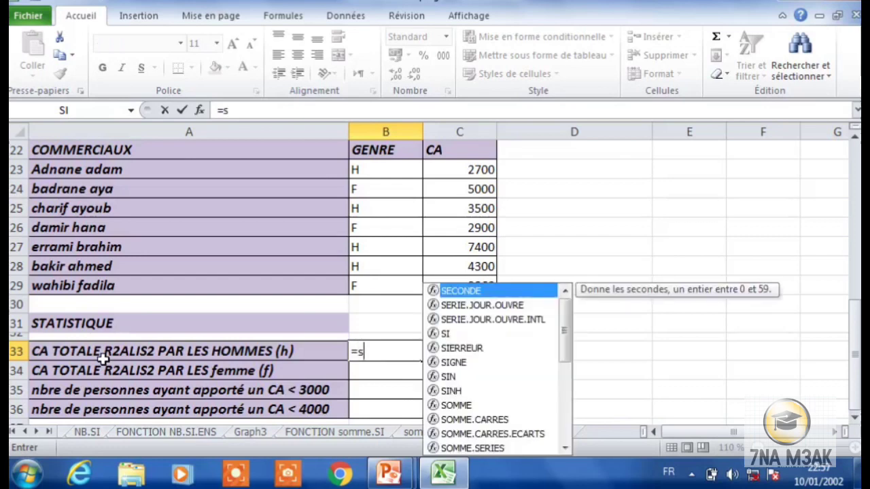
{"action": "type", "text": "om"}
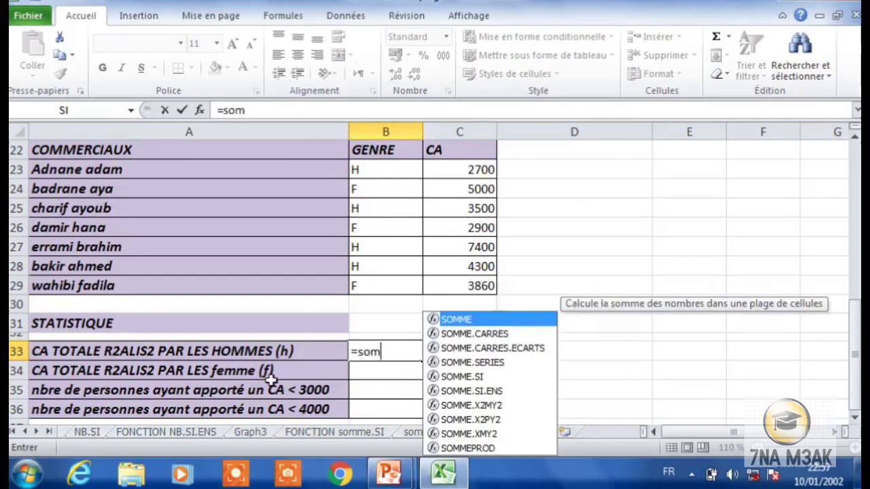
{"action": "double_click", "coordinate": [498, 376]}
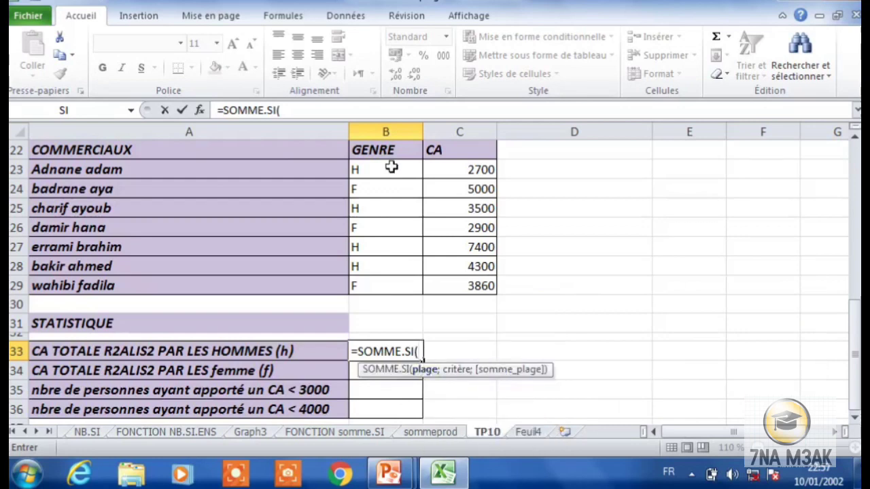
{"action": "left_click_drag", "start_coordinate": [392, 167], "coordinate": [379, 280]}
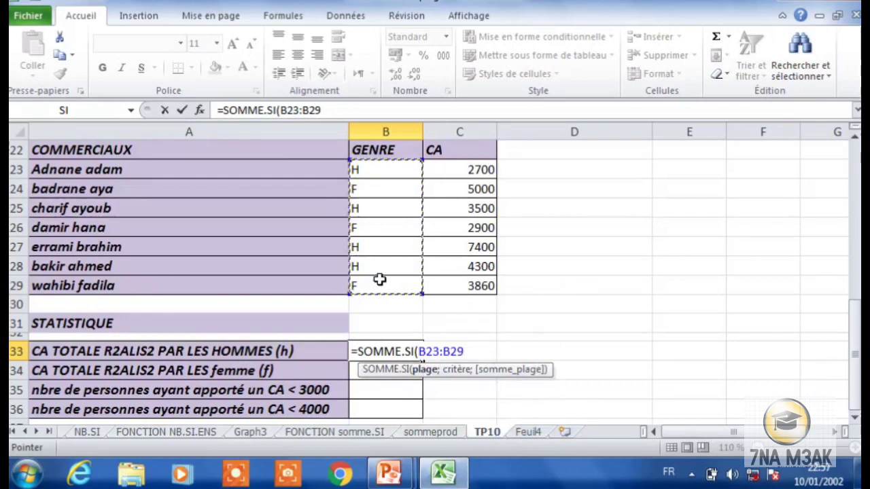
{"action": "type", "text": ";"}
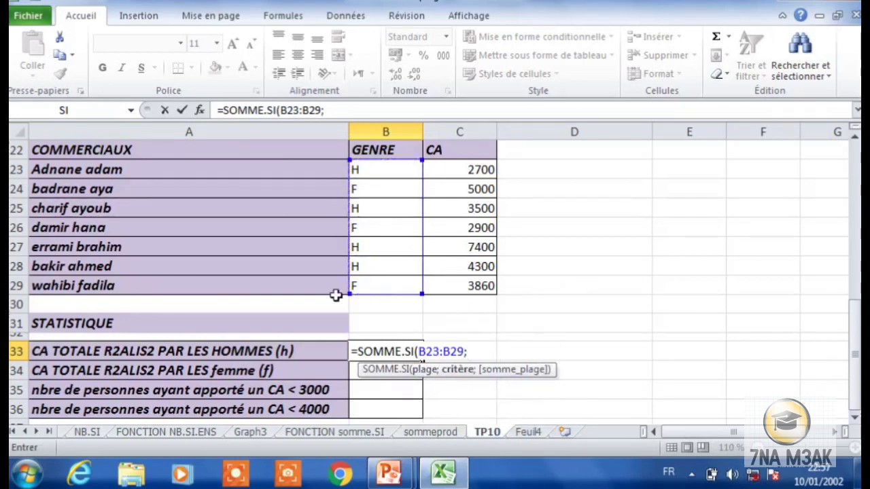
{"action": "left_click", "coordinate": [369, 247]}
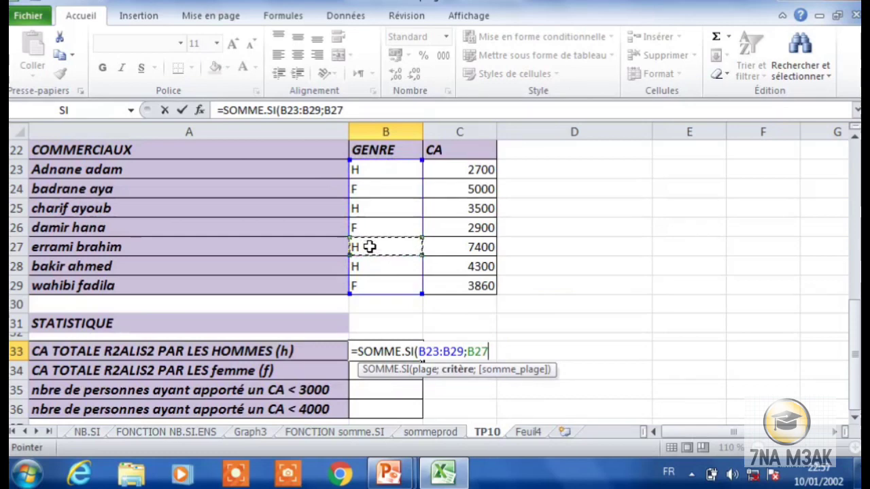
{"action": "type", "text": ";"}
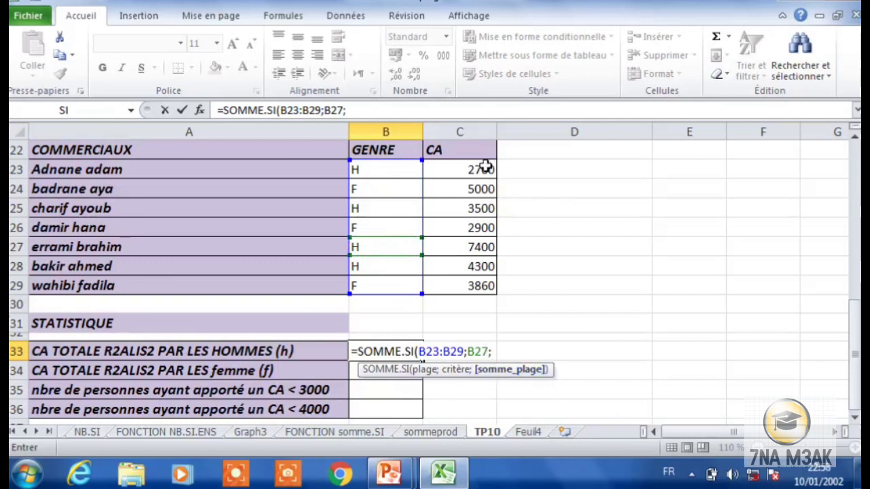
{"action": "left_click_drag", "start_coordinate": [484, 166], "coordinate": [469, 278]}
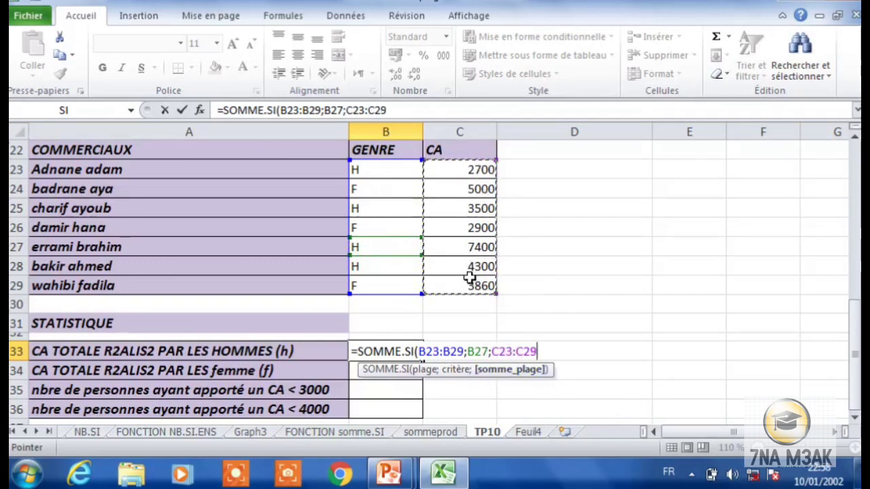
{"action": "type", "text": ")"}
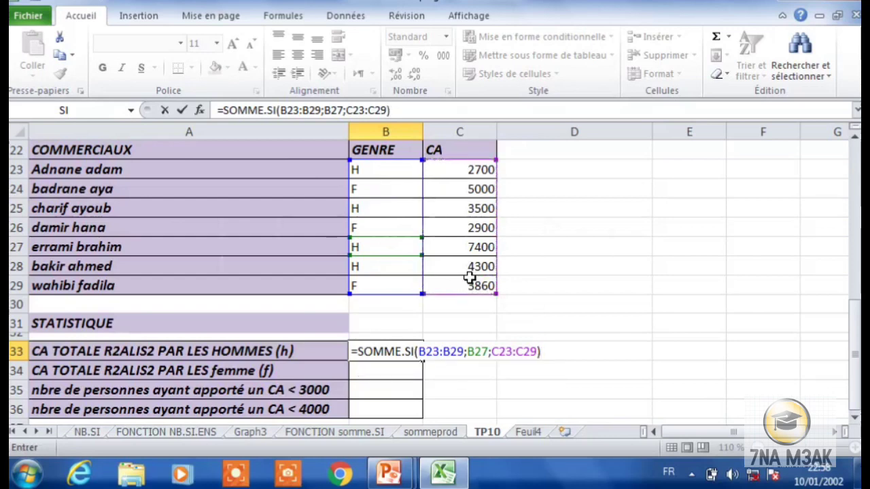
{"action": "key", "text": "Return"}
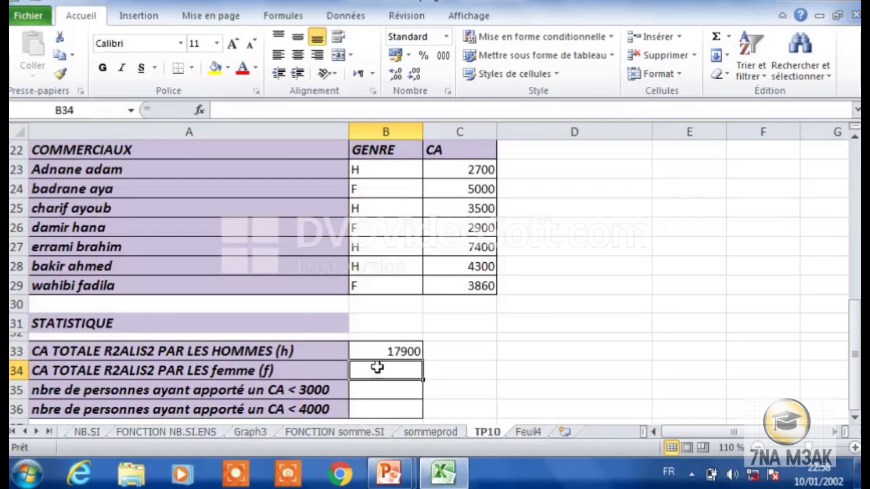
Step: Enter =SOMME.SI(B23:B29;B26;C23:C29) in B34 for the women's total of 11760
{"action": "type", "text": "="}
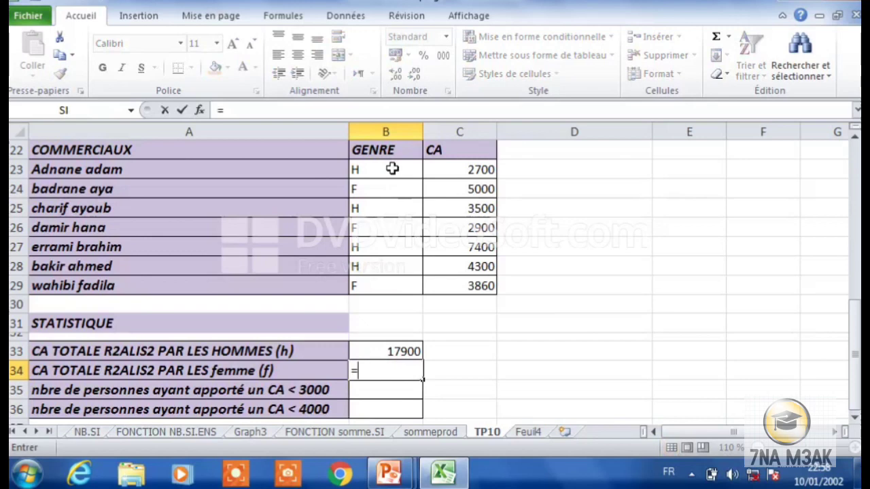
{"action": "type", "text": "som"}
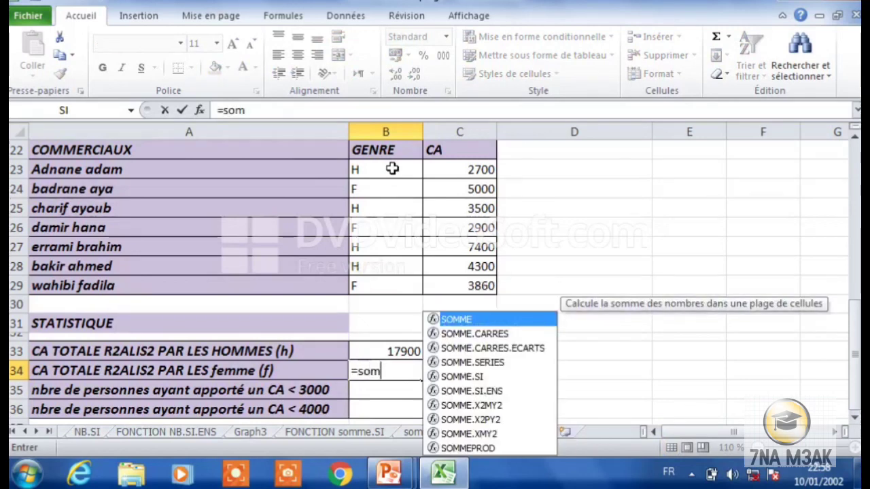
{"action": "double_click", "coordinate": [474, 378]}
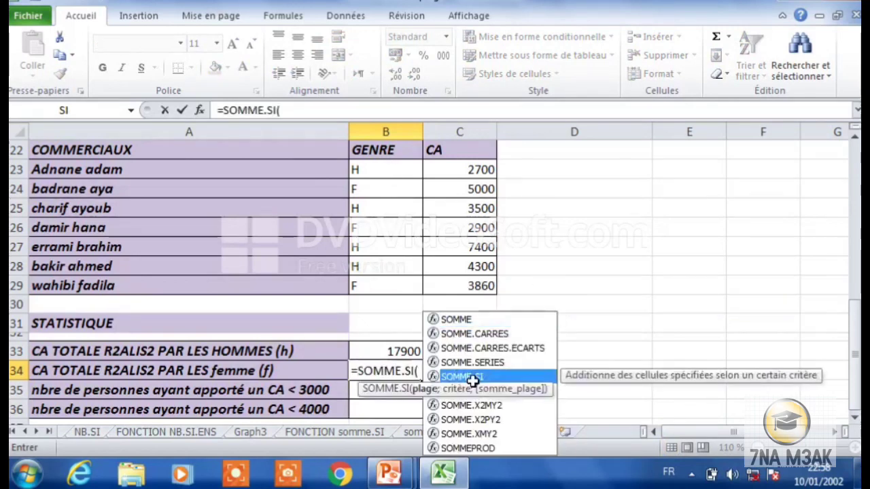
{"action": "left_click", "coordinate": [403, 174]}
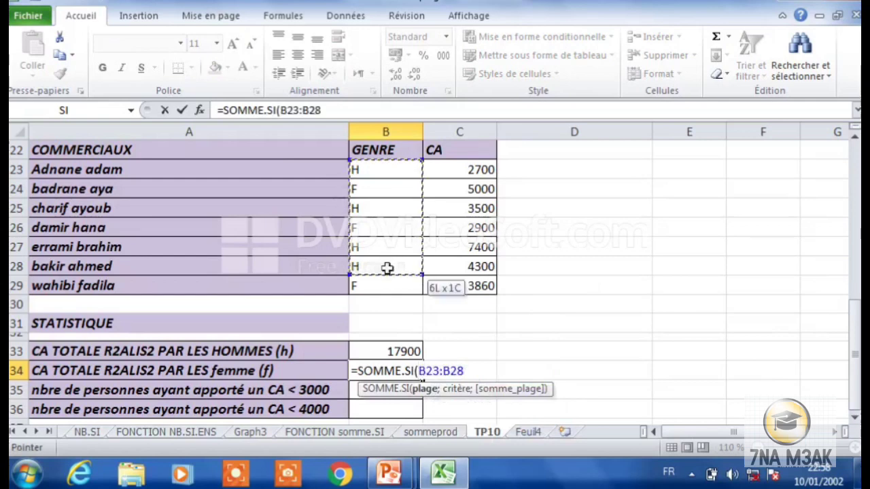
{"action": "left_click_drag", "start_coordinate": [387, 259], "coordinate": [387, 283]}
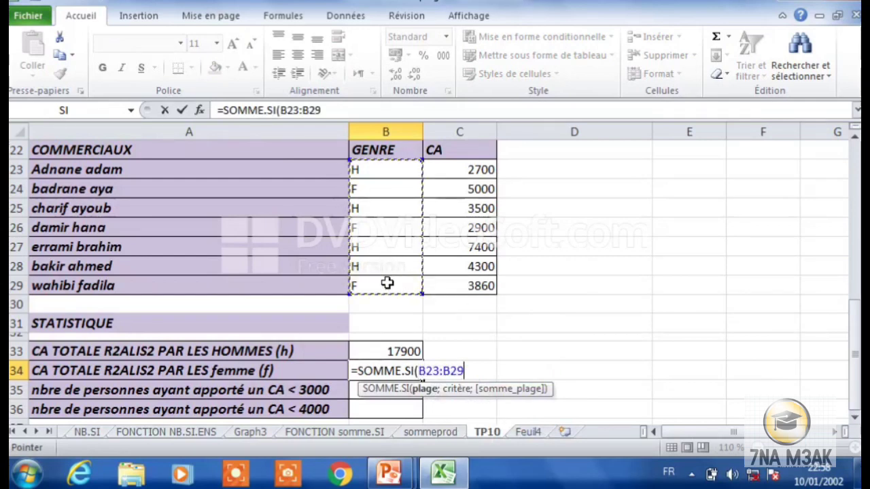
{"action": "type", "text": ";"}
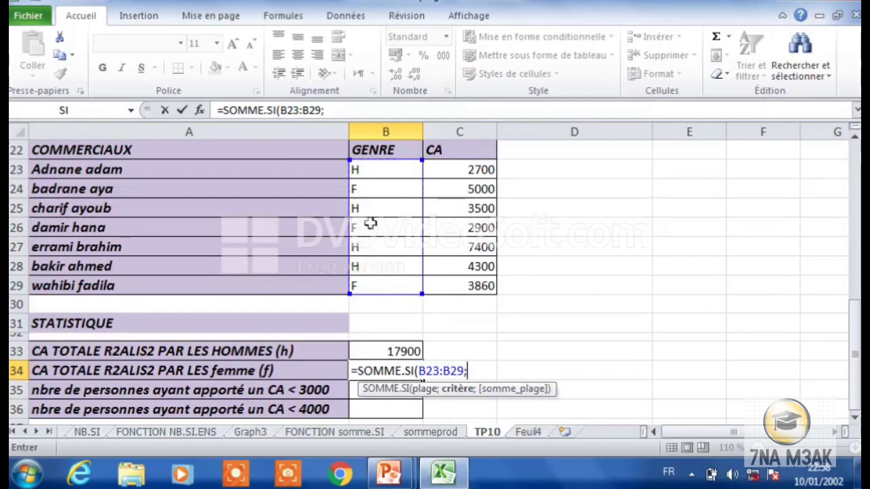
{"action": "left_click", "coordinate": [370, 229]}
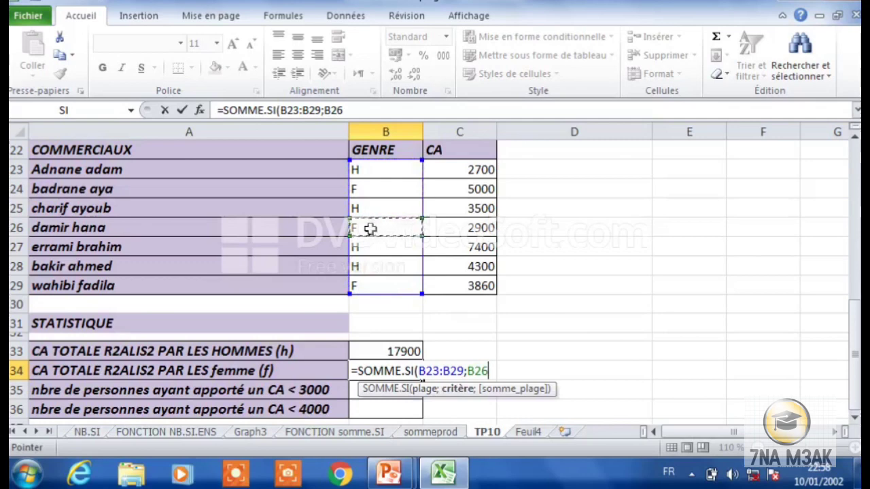
{"action": "type", "text": ";"}
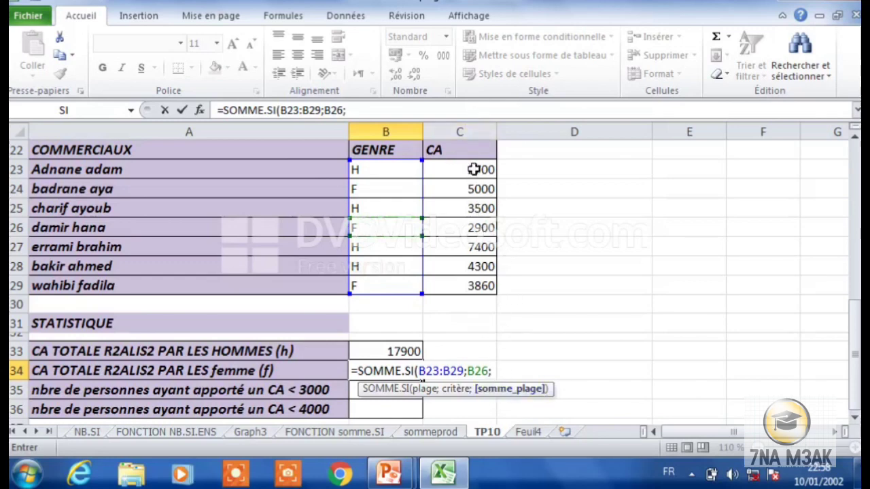
{"action": "left_click_drag", "start_coordinate": [474, 169], "coordinate": [461, 287]}
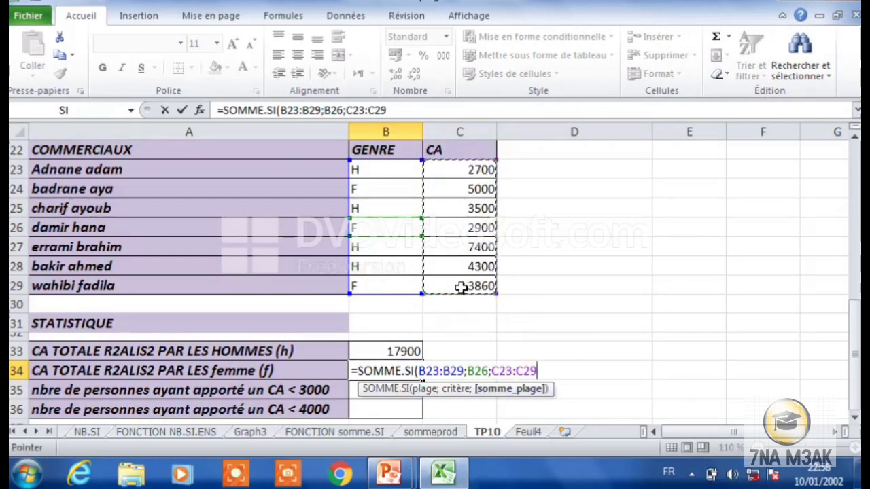
{"action": "type", "text": ")"}
{"action": "key", "text": "Return"}
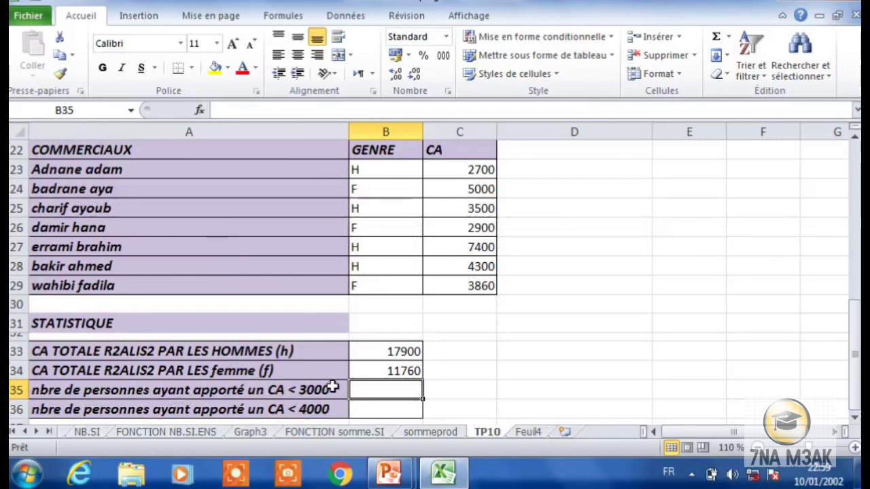
Step: Enter =NB.SI(C23:C29;"<3000") in B35 to count sales under 3000, giving 2
{"action": "key", "text": "BackSpace"}
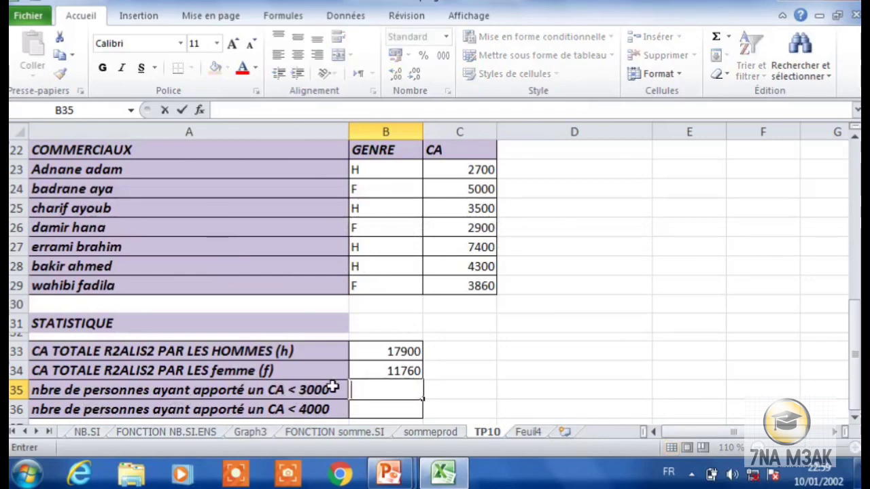
{"action": "type", "text": "=nb"}
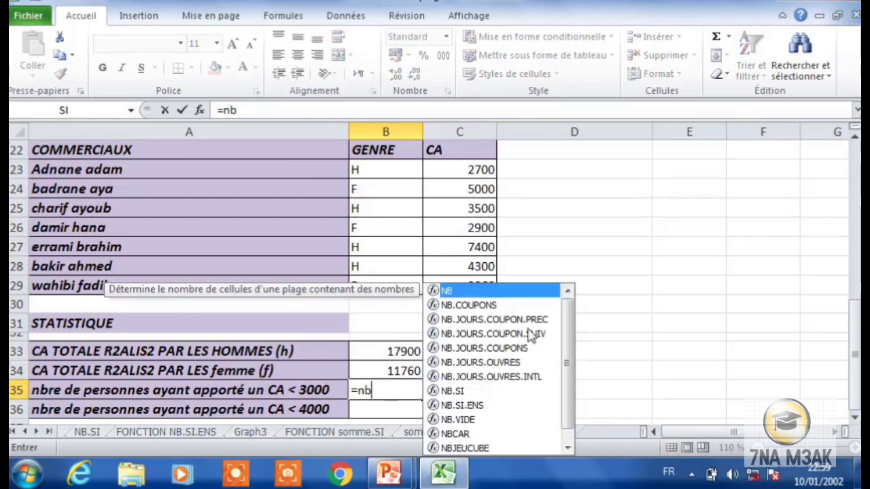
{"action": "double_click", "coordinate": [476, 390]}
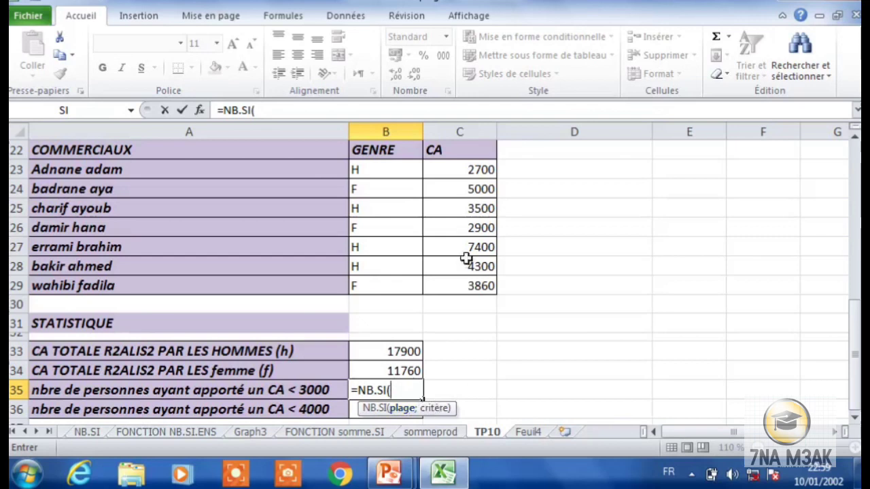
{"action": "left_click_drag", "start_coordinate": [478, 168], "coordinate": [464, 277]}
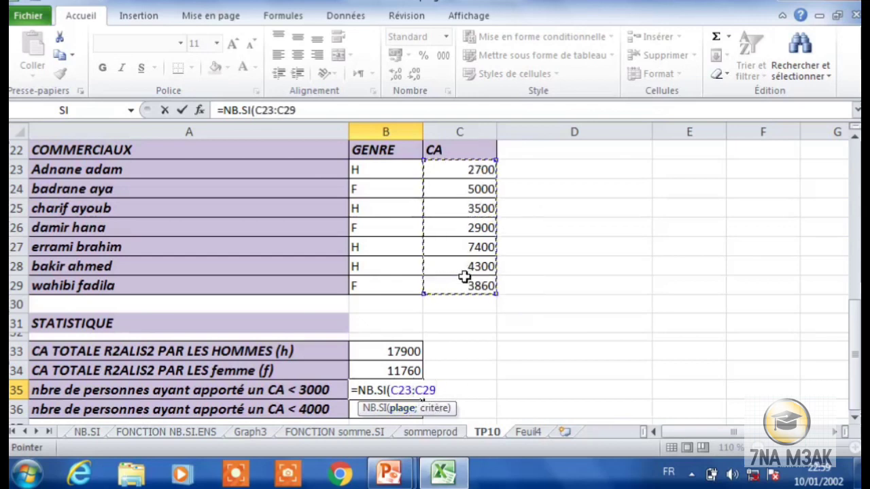
{"action": "type", "text": ";"}
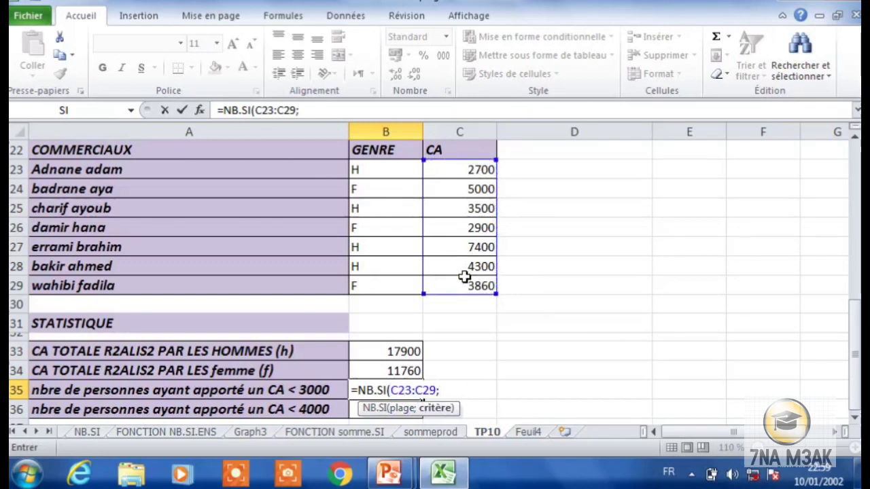
{"action": "type", "text": "\""}
{"action": "type", "text": "<"}
{"action": "type", "text": "300"}
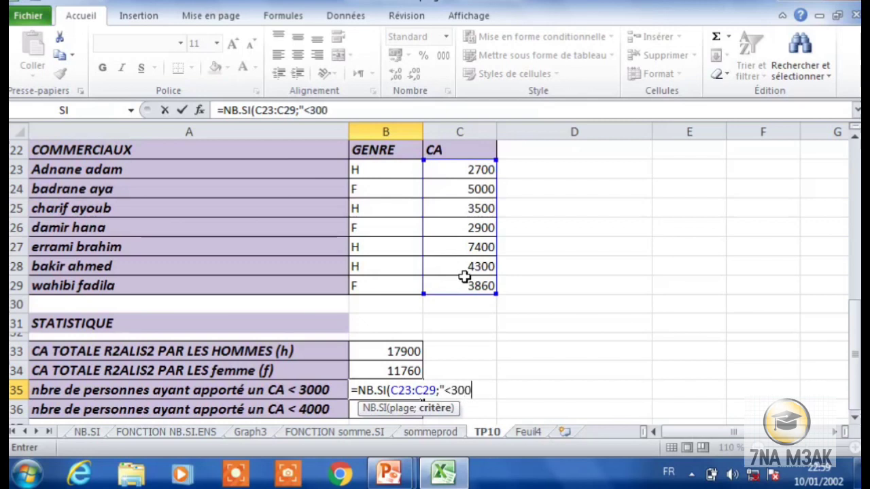
{"action": "type", "text": "0"}
{"action": "type", "text": "\")"}
{"action": "key", "text": "Return"}
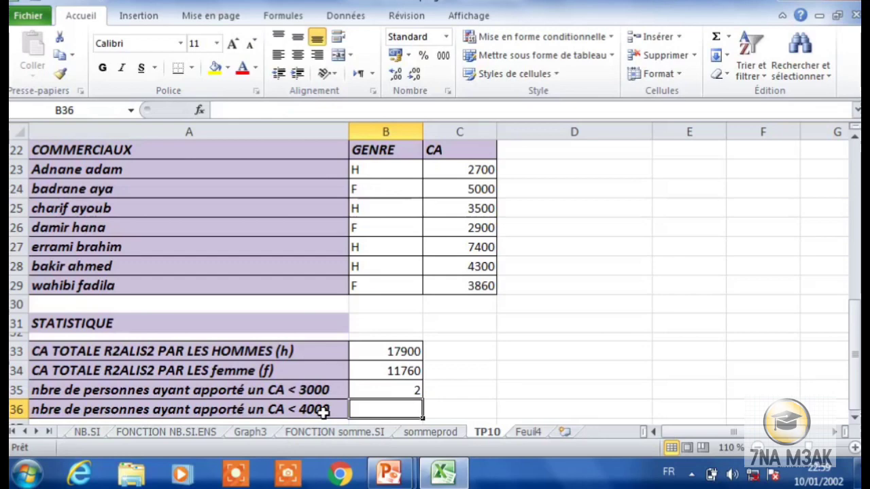
Step: Replace "personnes" with "femme" so A36 reads 'nbre de femme ayant apporté un CA < 4000'
{"action": "key", "text": "Return"}
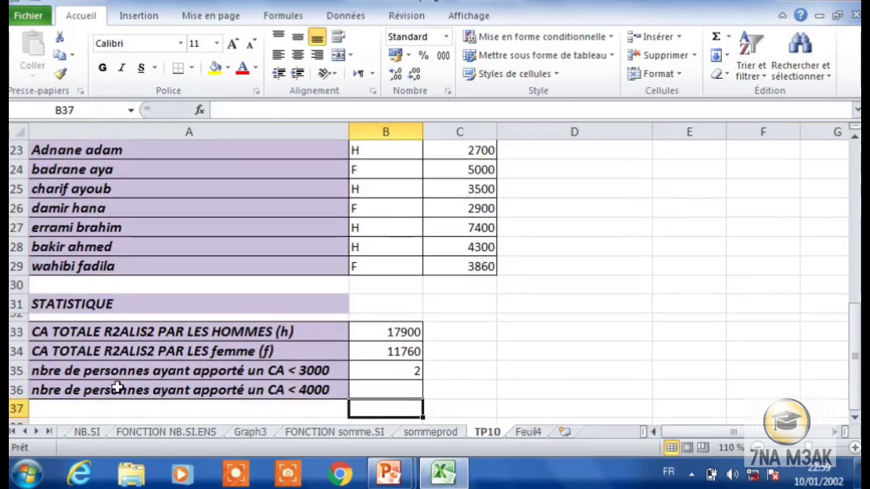
{"action": "double_click", "coordinate": [140, 392]}
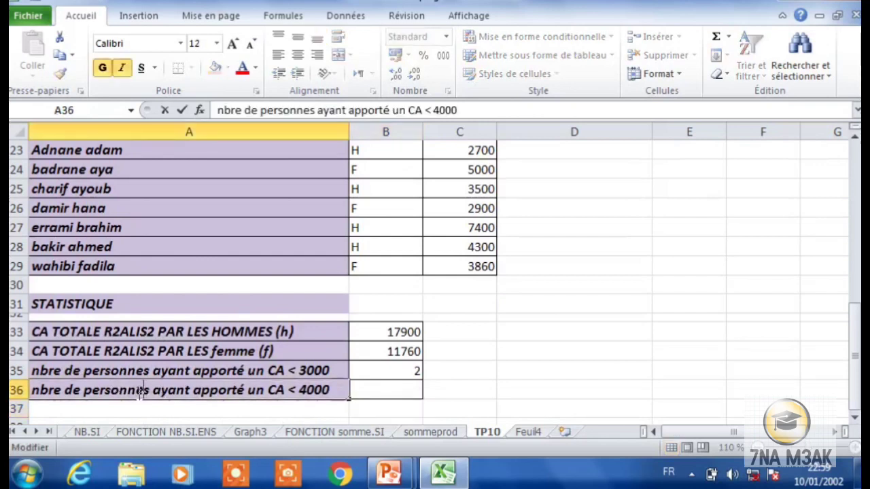
{"action": "key", "text": "Right"}
{"action": "key", "text": "BackSpace"}
{"action": "key", "text": "BackSpace"}
{"action": "key", "text": "BackSpace"}
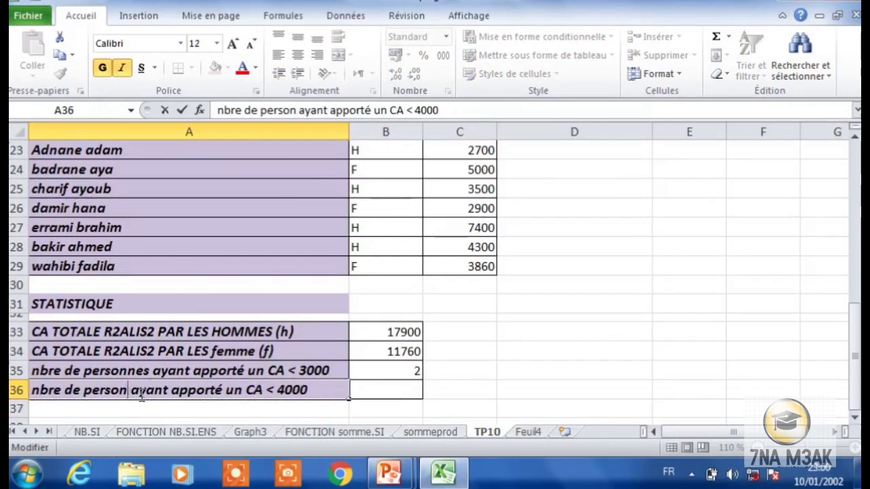
{"action": "key", "text": "BackSpace"}
{"action": "key", "text": "BackSpace"}
{"action": "key", "text": "BackSpace"}
{"action": "key", "text": "BackSpace"}
{"action": "key", "text": "BackSpace"}
{"action": "key", "text": "BackSpace"}
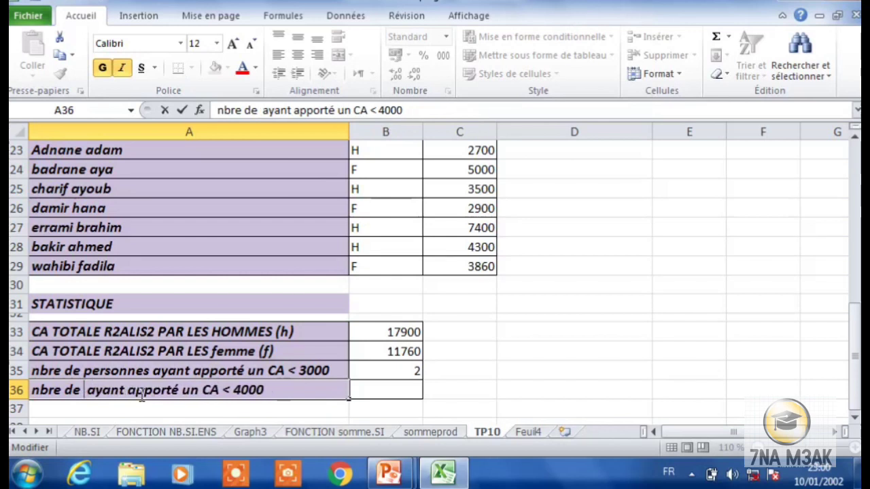
{"action": "type", "text": "femme"}
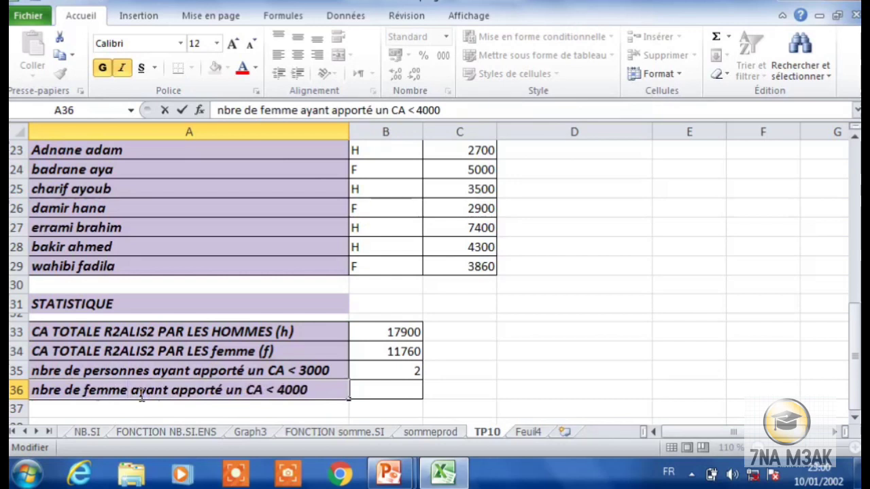
Step: Enter =NB.SI.ENS(B23:B29;B26;C23:C29;"<4000") in B36 to count women with sales under 4000
{"action": "left_click", "coordinate": [390, 395]}
{"action": "type", "text": "="}
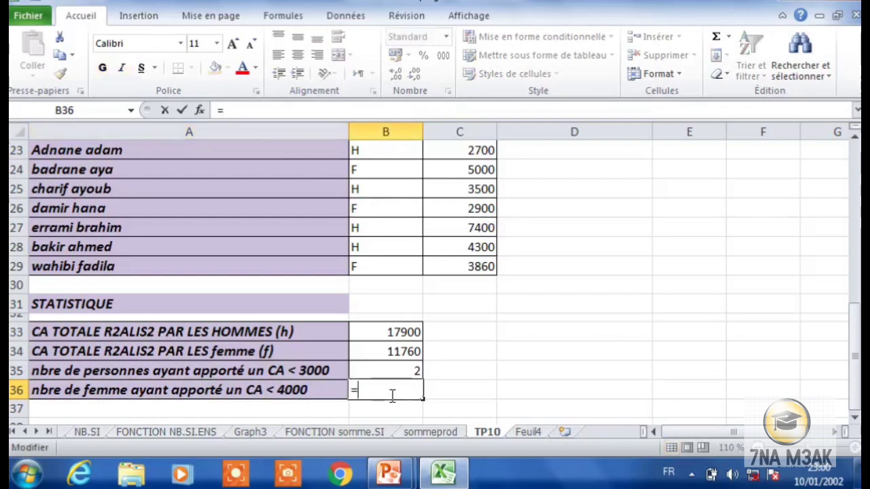
{"action": "type", "text": "nb"}
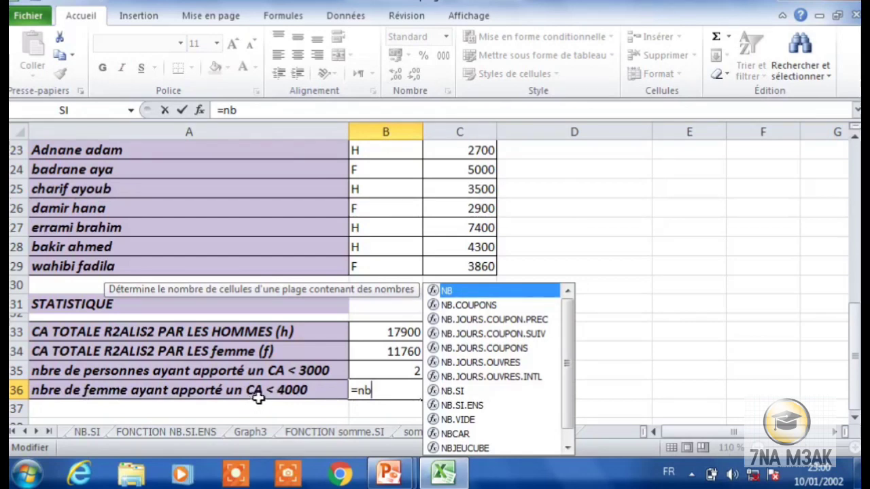
{"action": "double_click", "coordinate": [461, 406]}
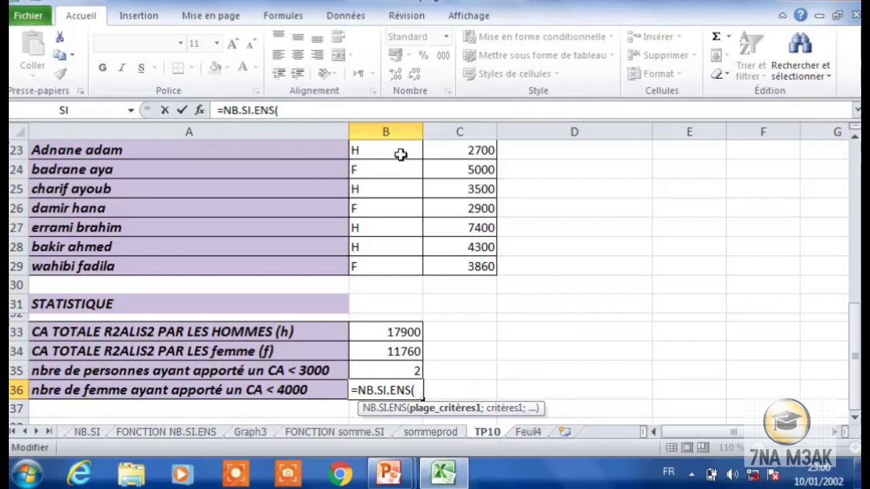
{"action": "left_click_drag", "start_coordinate": [400, 151], "coordinate": [387, 259]}
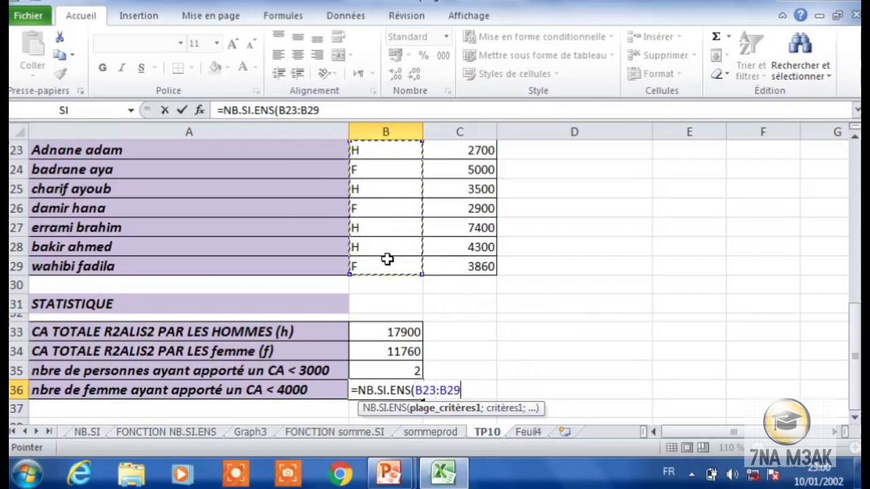
{"action": "type", "text": ";"}
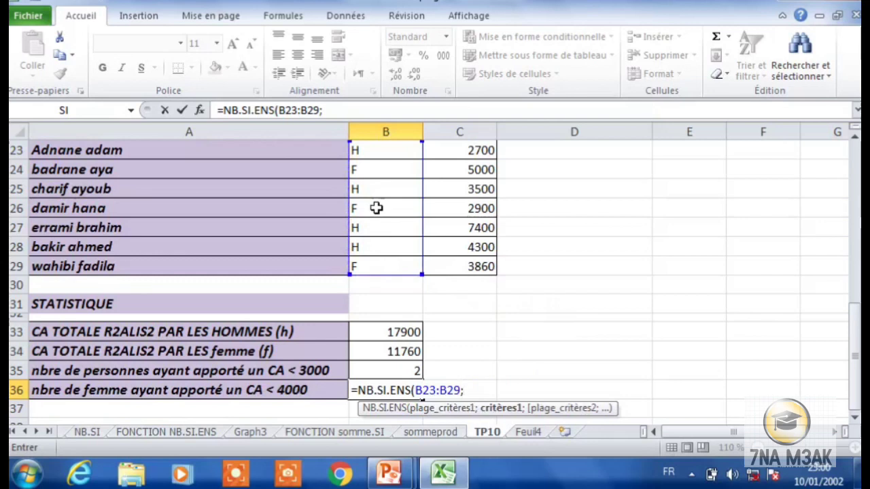
{"action": "left_click", "coordinate": [375, 208]}
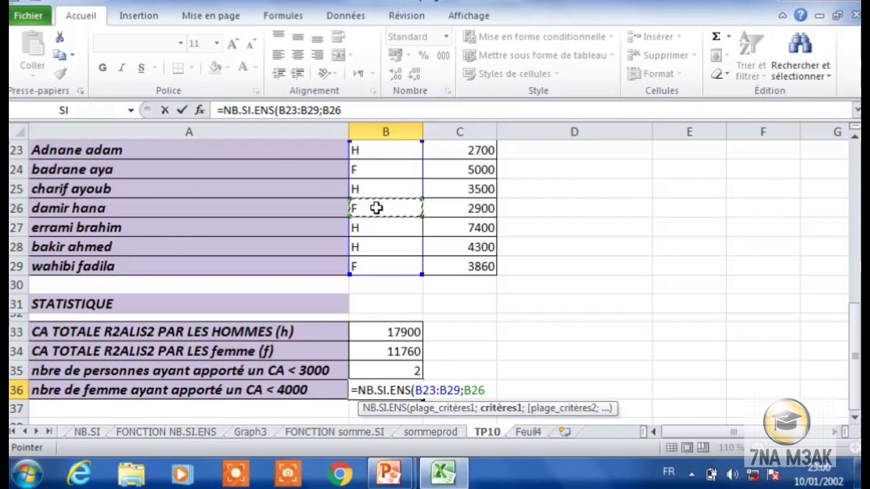
{"action": "type", "text": ";"}
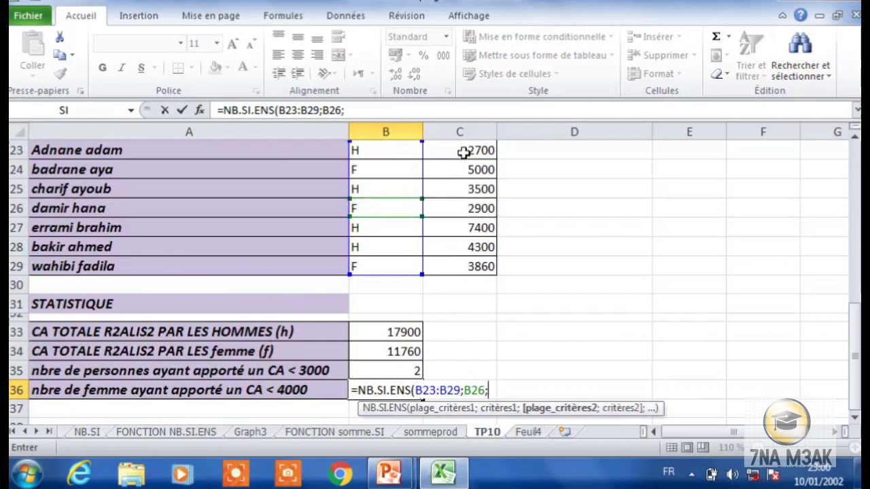
{"action": "left_click_drag", "start_coordinate": [462, 152], "coordinate": [454, 265]}
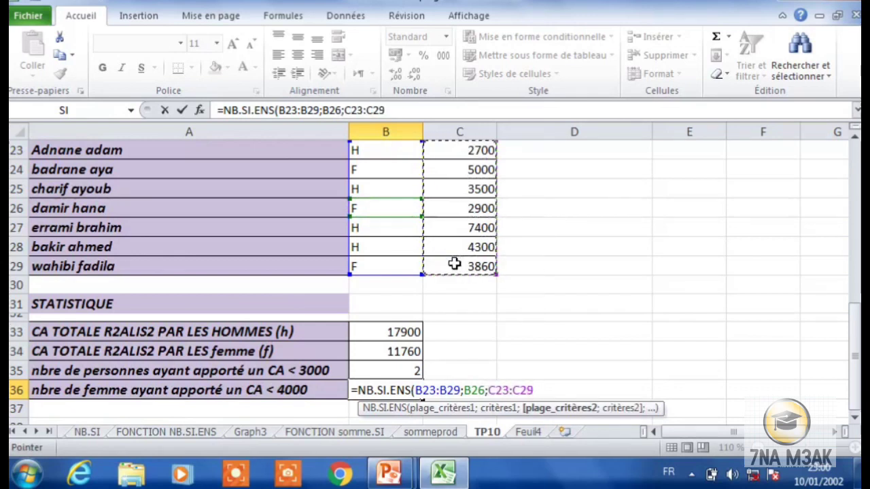
{"action": "type", "text": ";"}
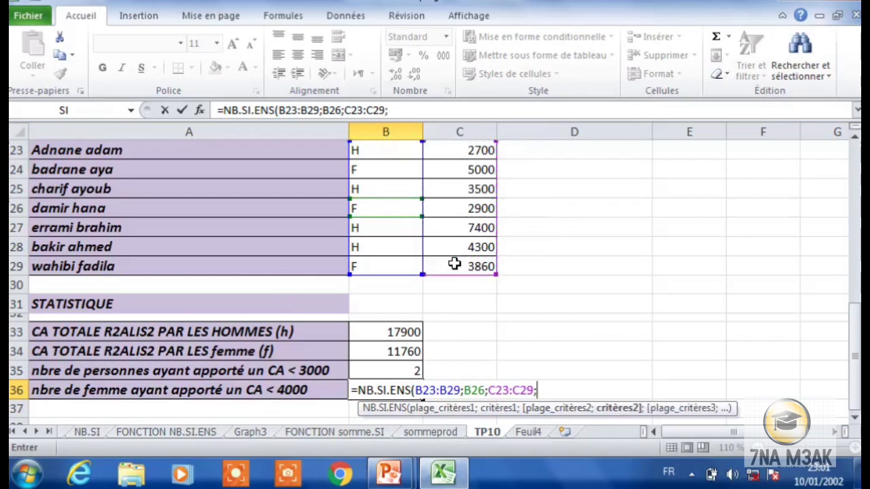
{"action": "type", "text": "\"<"}
{"action": "type", "text": "4"}
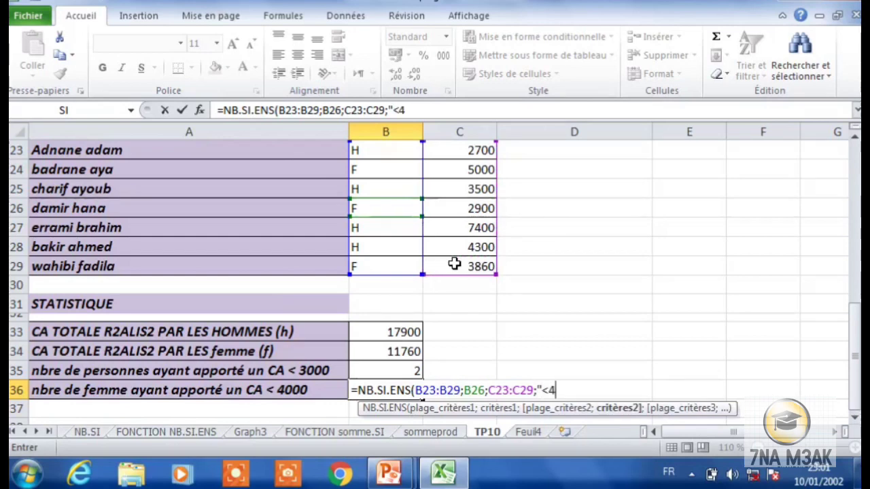
{"action": "type", "text": "000"}
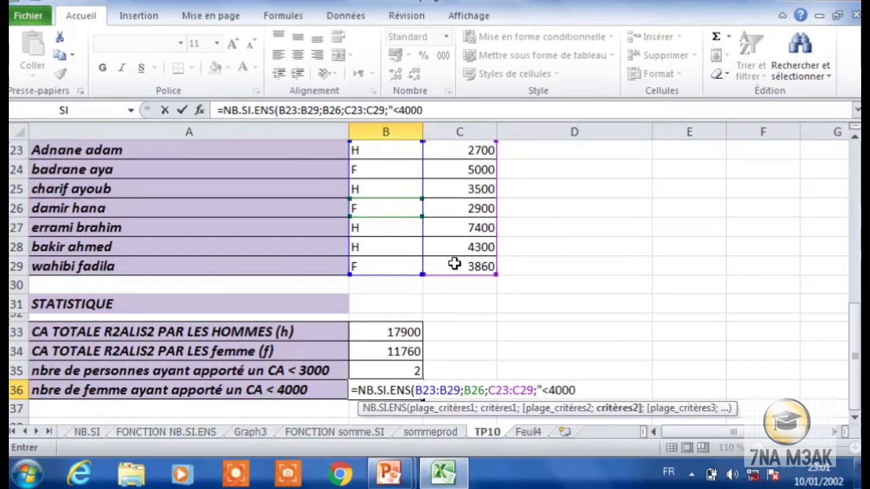
{"action": "type", "text": "\""}
{"action": "key", "text": "Return"}
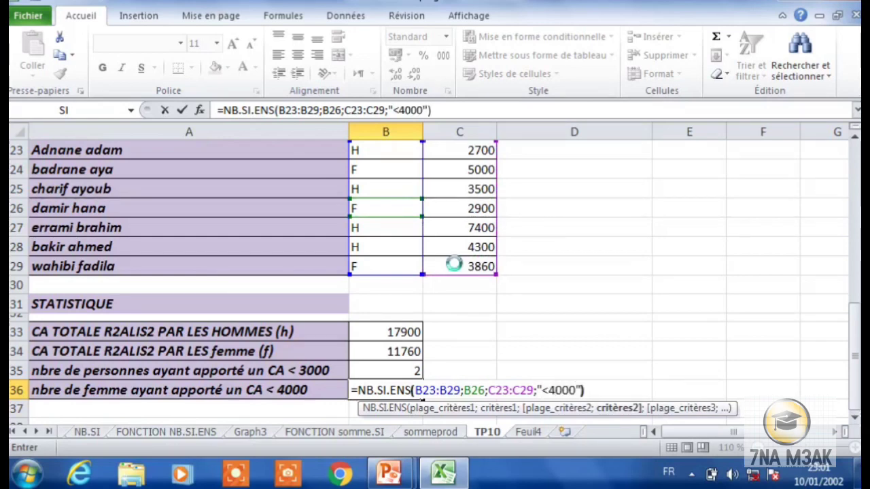